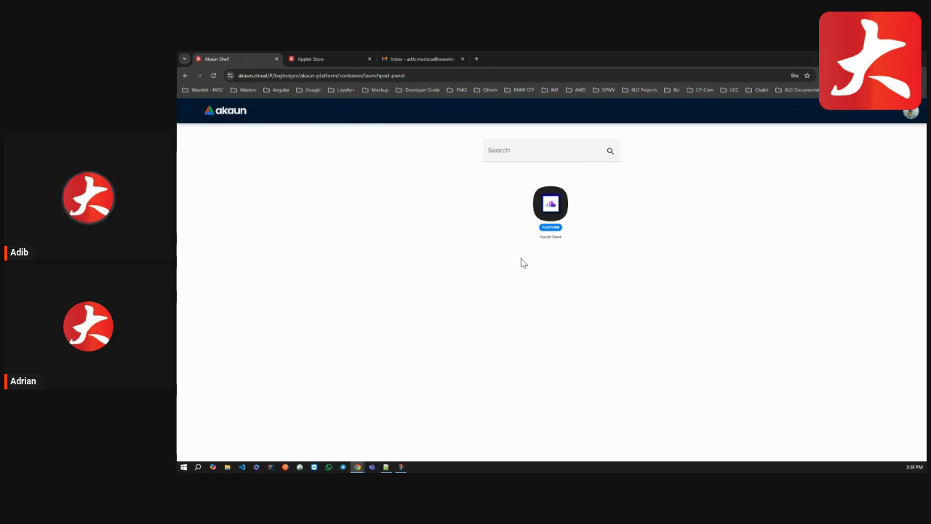
Switch from the launchpad to the already open Applet Store page with the private applet catalogs
left_click(334, 55)
left_click(252, 57)
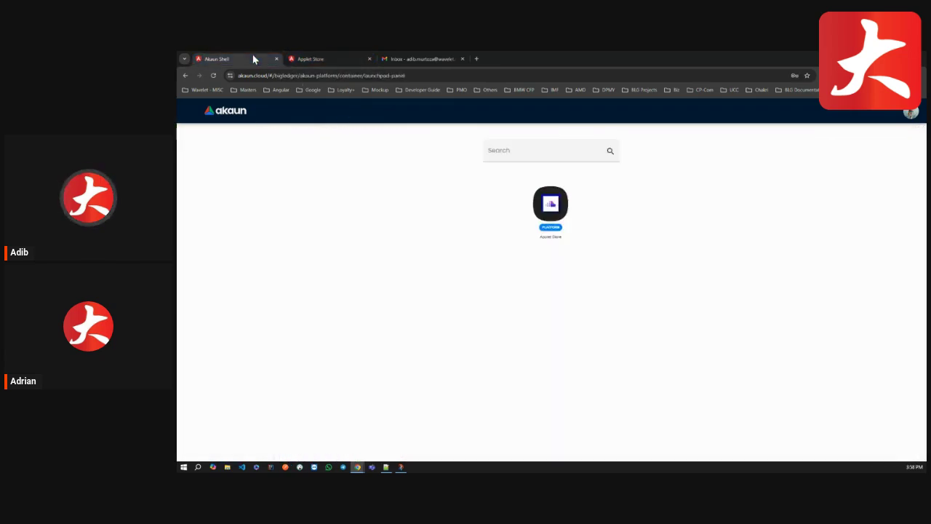
left_click(330, 57)
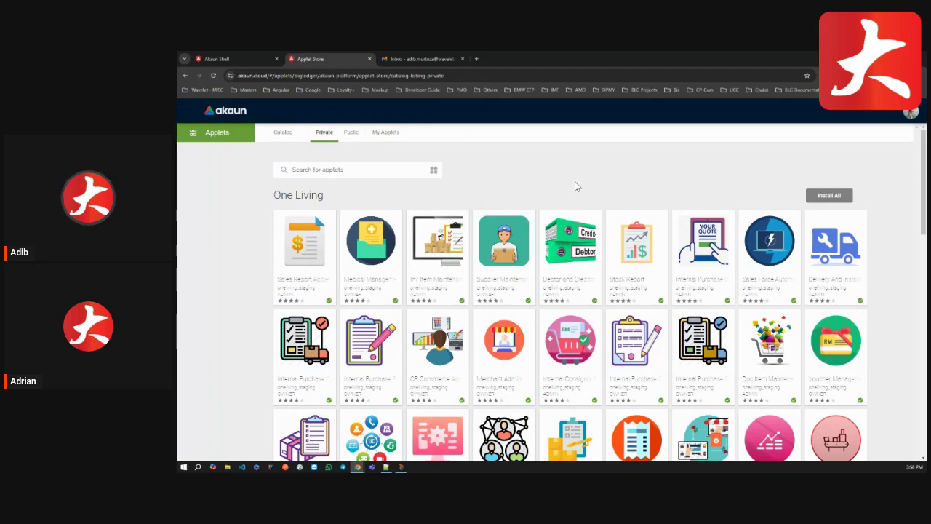
Examine the private applet catalogs, loading more catalogs twice to get through to Developer_Catalog
scroll(575, 182, "down", 1)
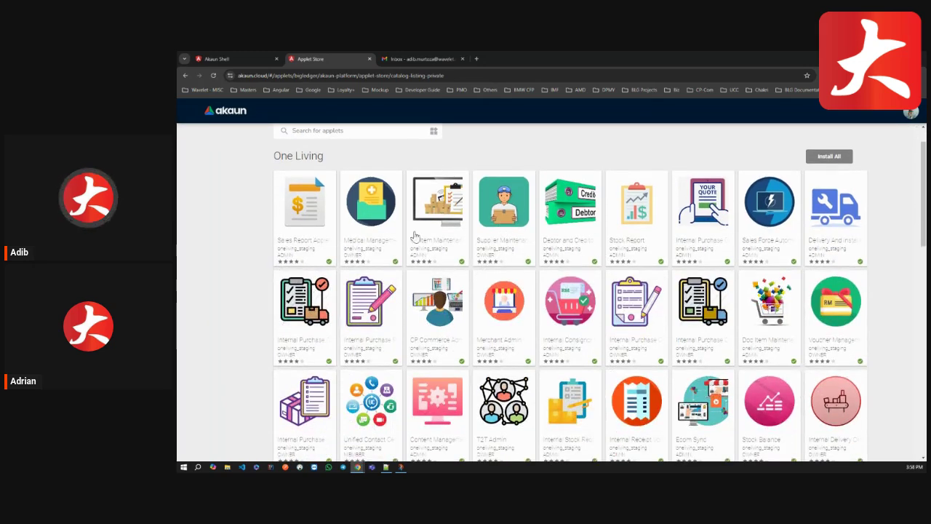
scroll(455, 272, "up", 1)
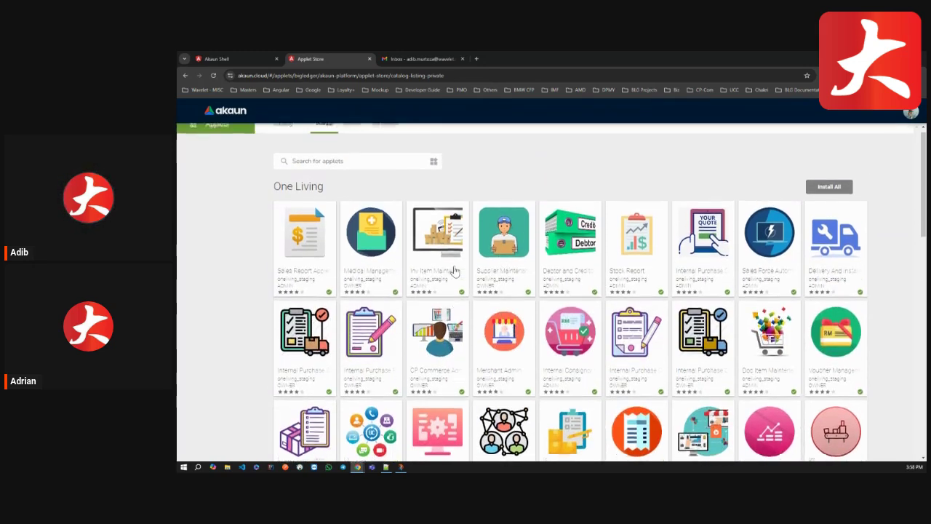
scroll(558, 297, "down", 3)
scroll(559, 297, "down", 10)
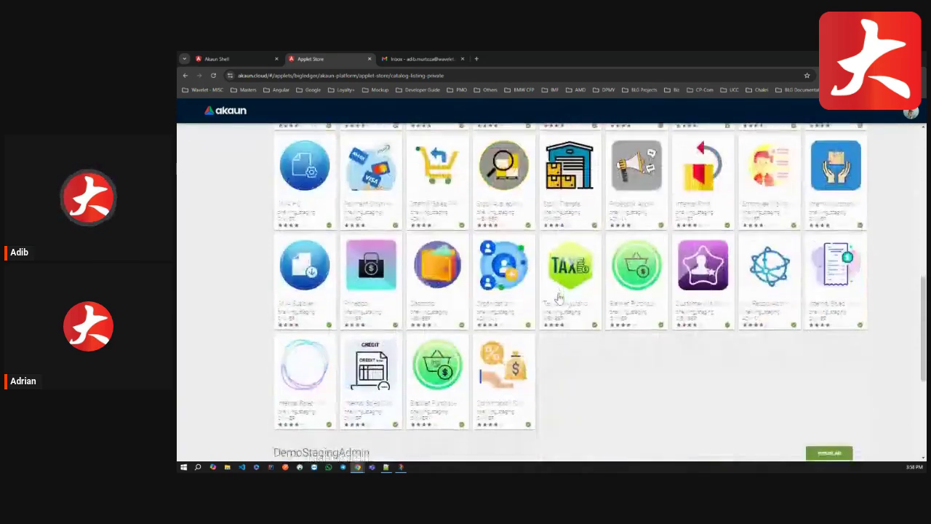
scroll(554, 280, "down", 1)
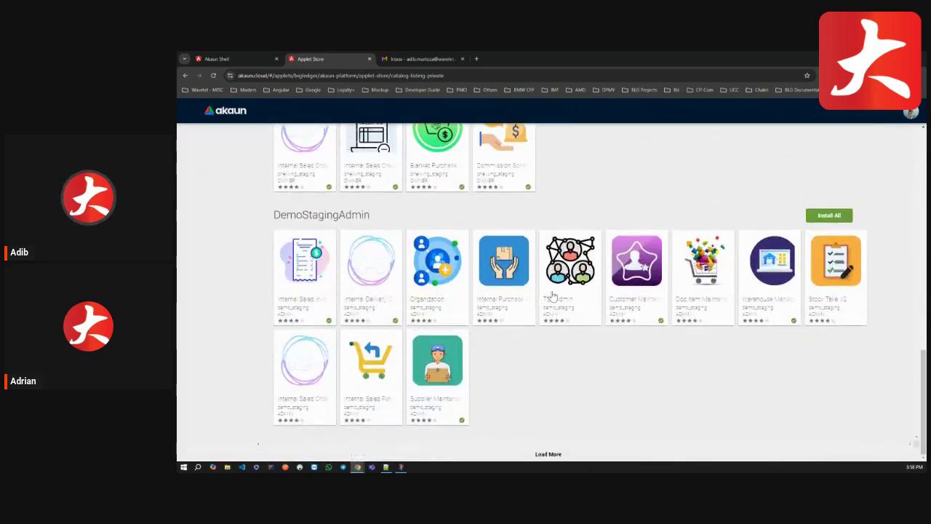
left_click(549, 454)
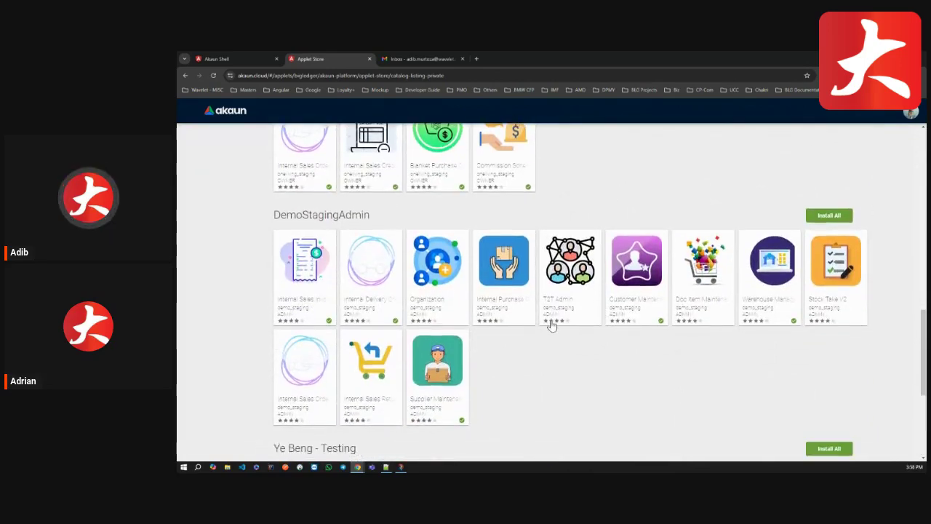
scroll(550, 327, "down", 3)
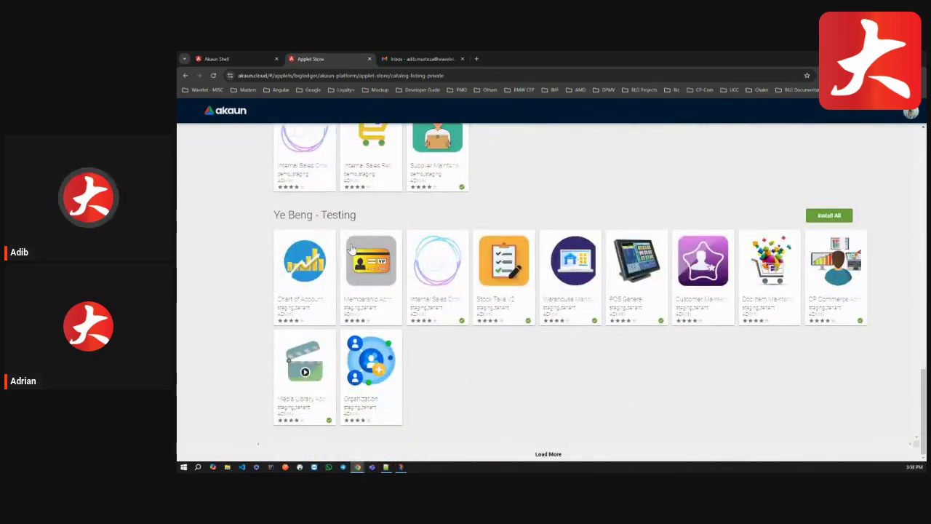
left_click(551, 455)
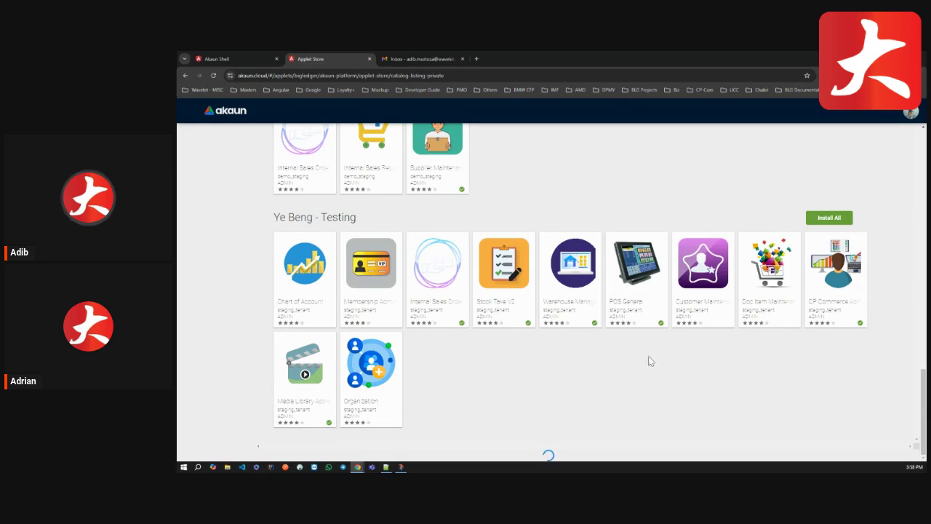
scroll(567, 381, "down", 3)
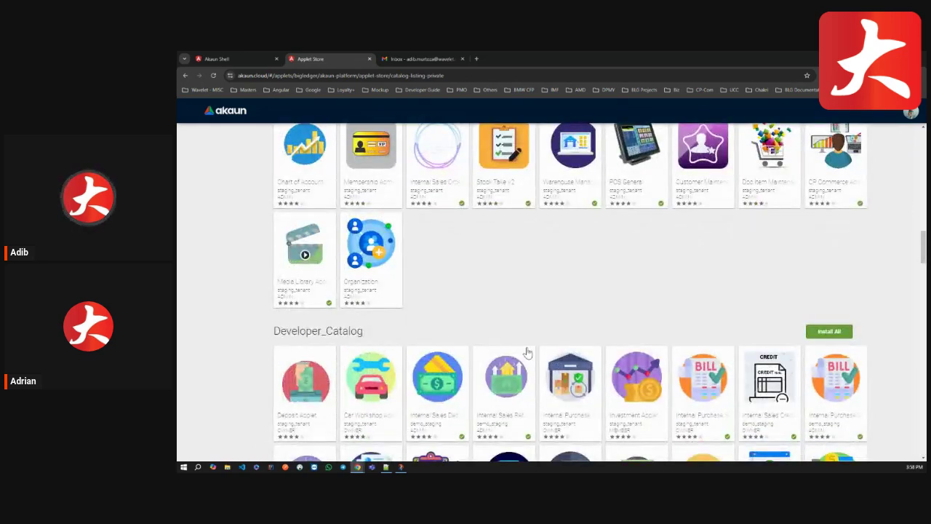
scroll(528, 353, "down", 1)
scroll(545, 326, "up", 5)
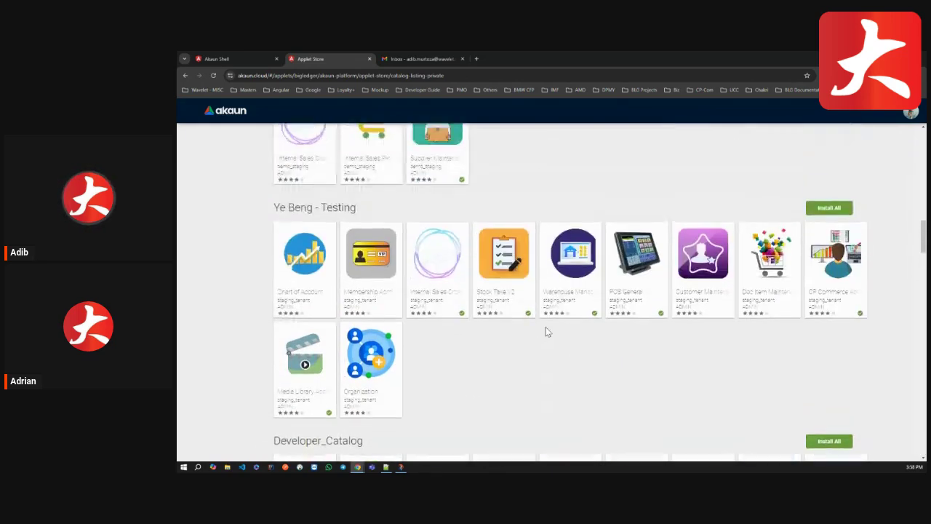
scroll(549, 340, "up", 3)
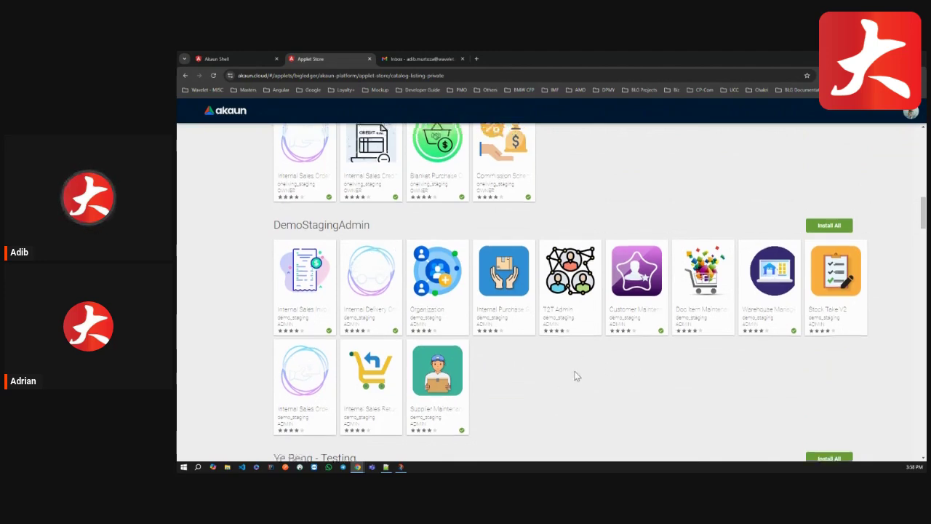
Search the private catalogs for "T2t" applets and look through the matches in each catalog
scroll(576, 375, "up", 10)
scroll(576, 375, "up", 3)
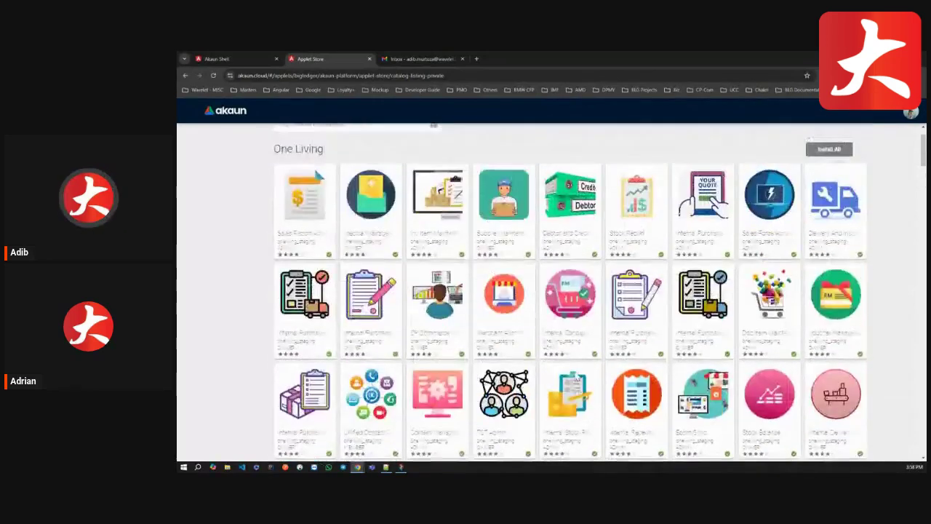
left_click(364, 173)
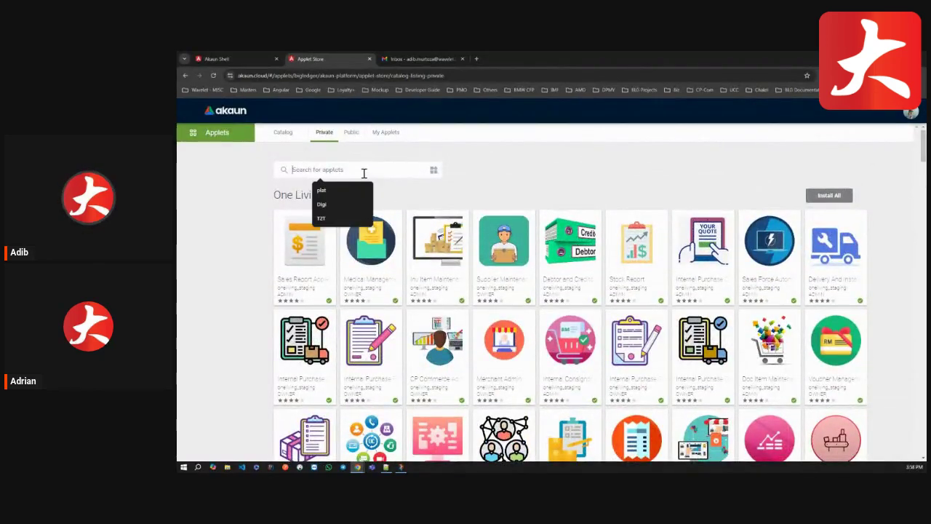
type("T2t")
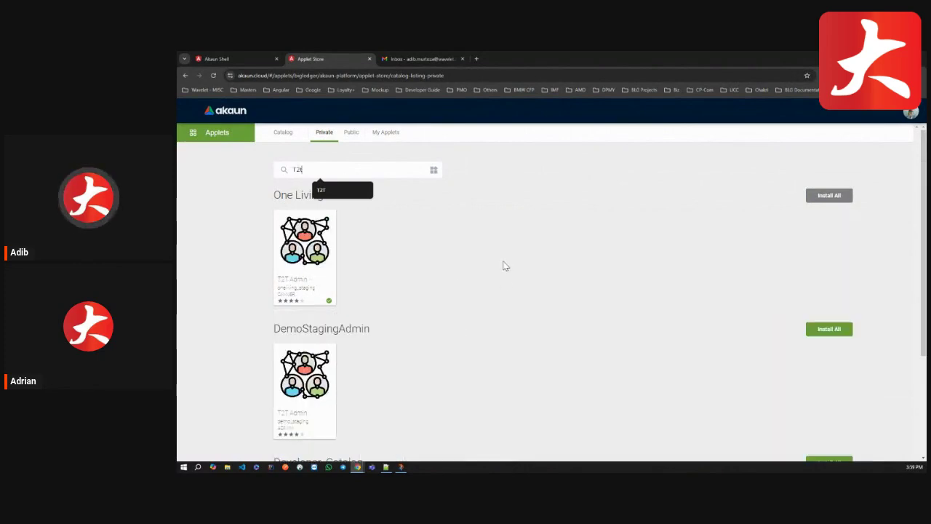
scroll(409, 325, "down", 2)
scroll(466, 346, "up", 3)
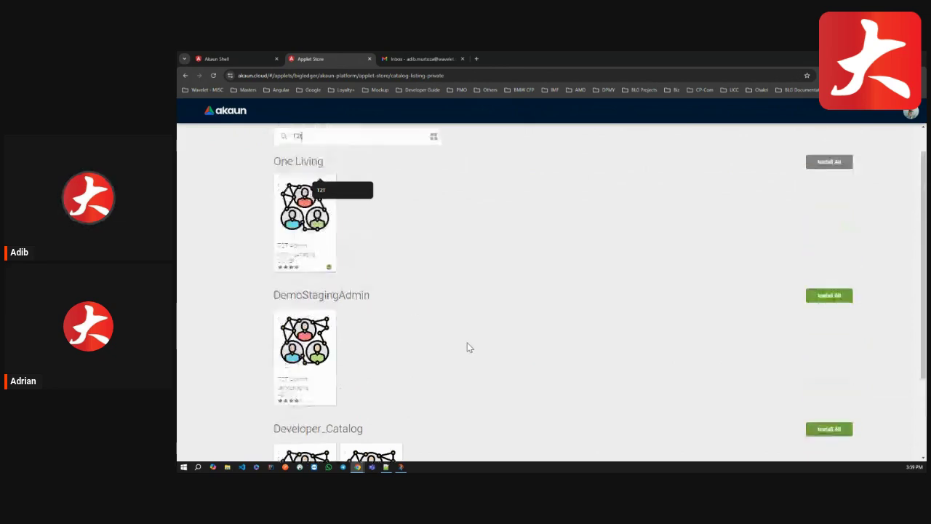
scroll(404, 297, "down", 2)
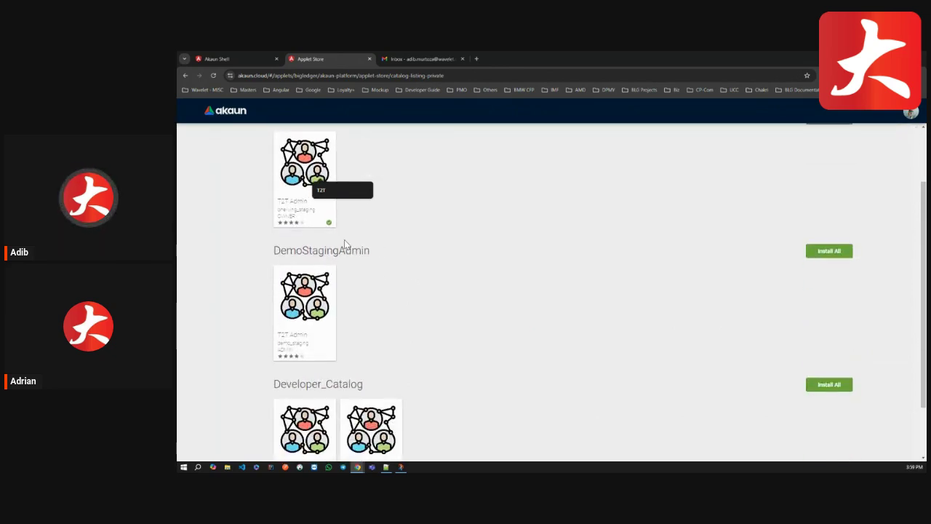
scroll(346, 244, "up", 2)
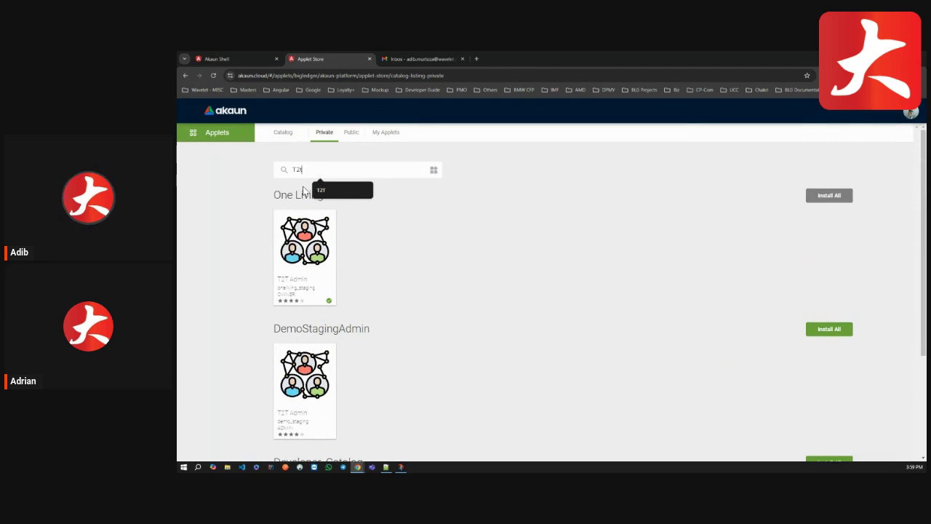
Clear the applet search and view the details page of Internal Sales Invoice from the DemoStagingAdmin catalog
key("BackSpace")
key("BackSpace")
key("BackSpace")
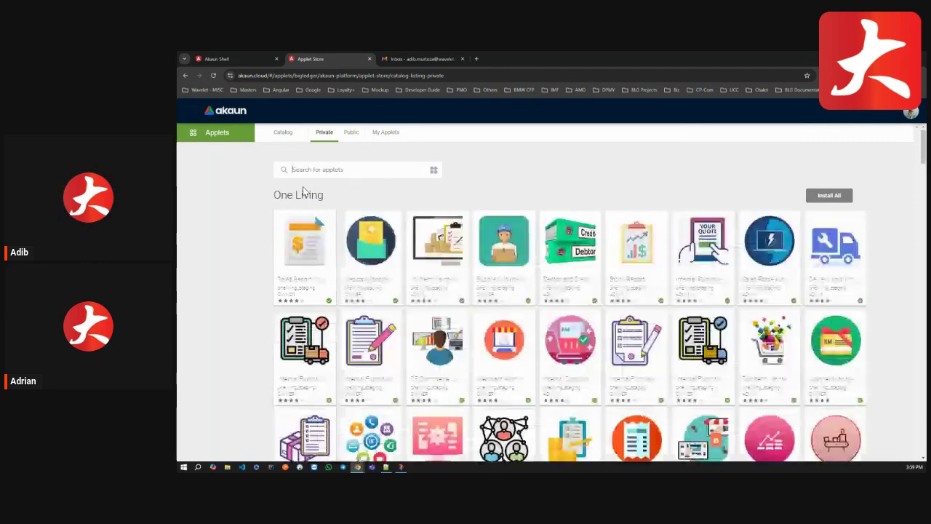
scroll(487, 298, "down", 2)
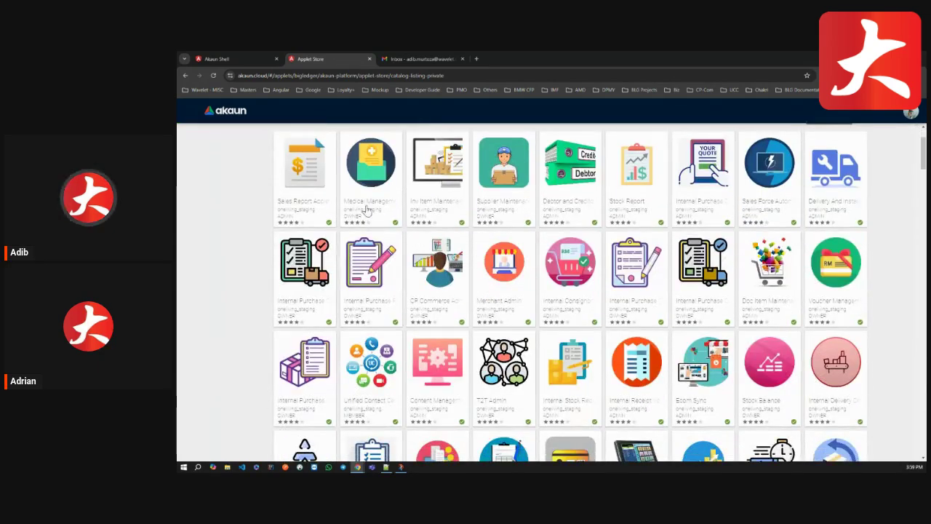
scroll(458, 342, "up", 2)
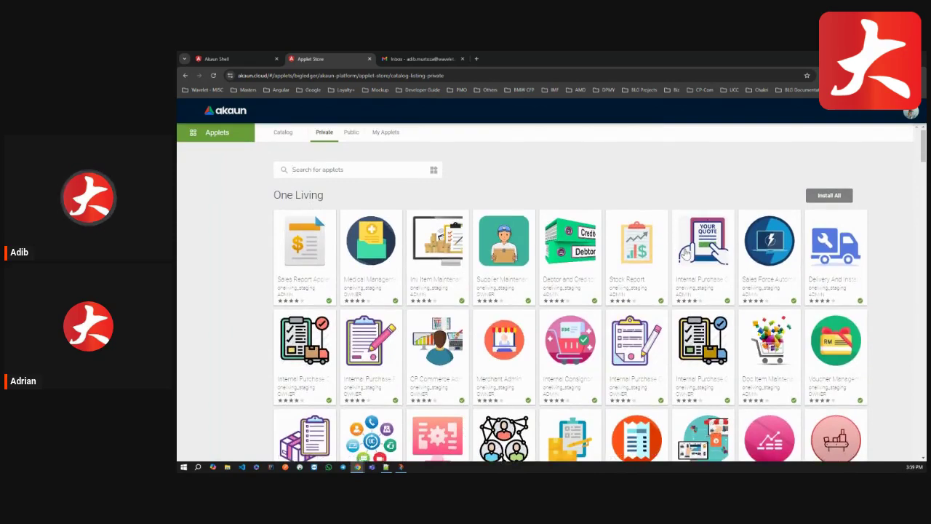
scroll(686, 253, "down", 7)
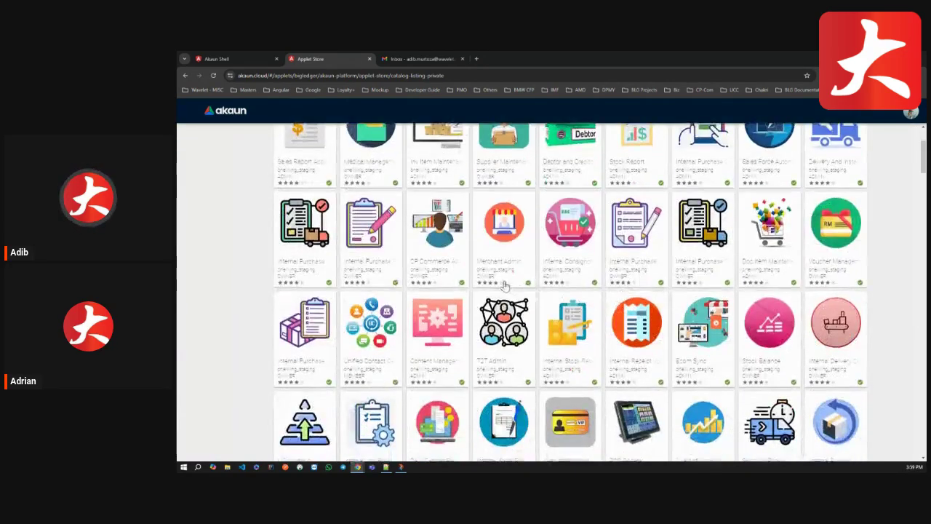
scroll(504, 286, "down", 8)
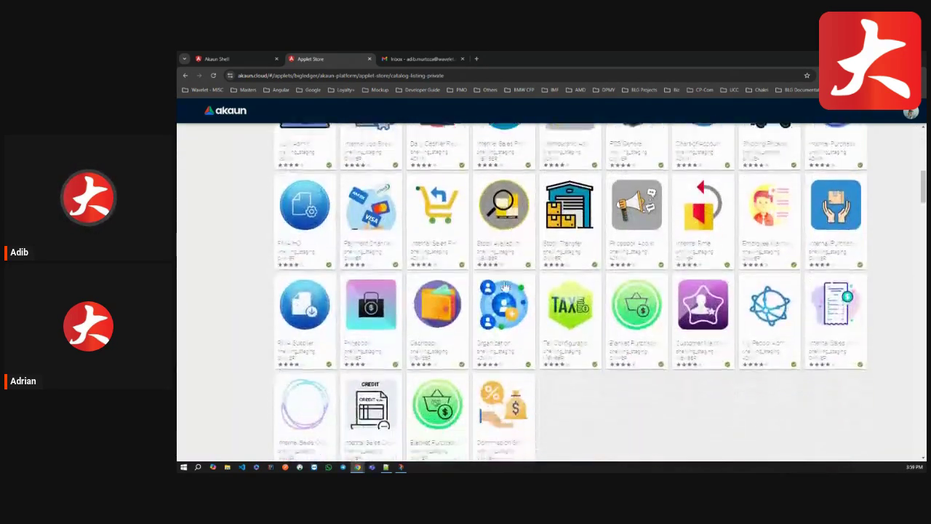
scroll(436, 269, "down", 2)
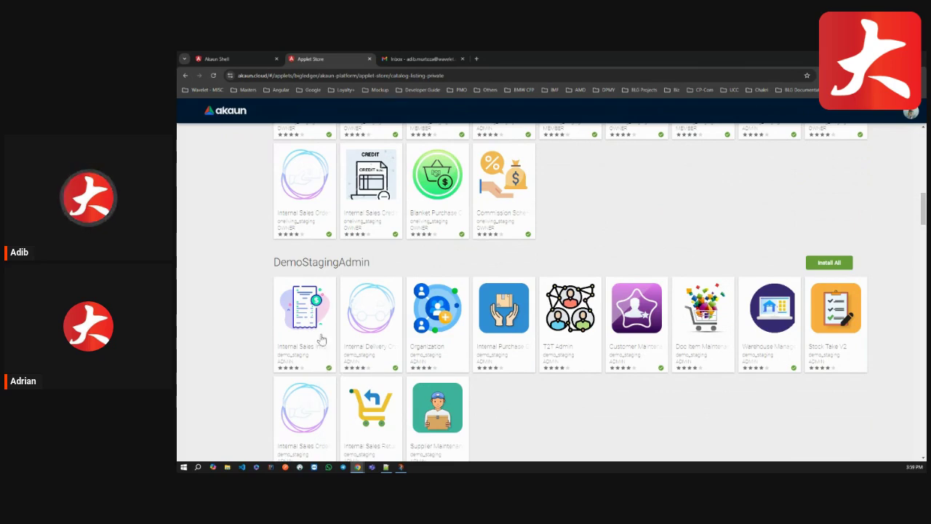
left_click(312, 314)
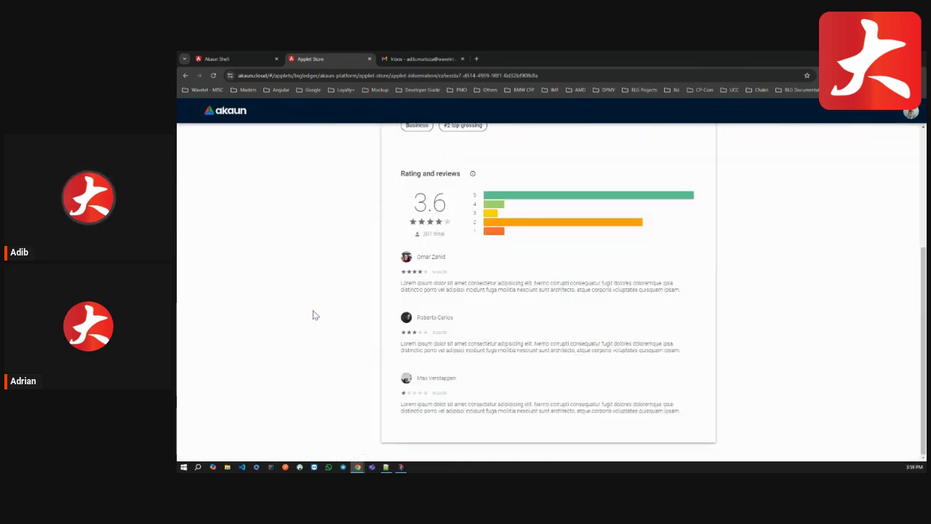
scroll(455, 343, "up", 5)
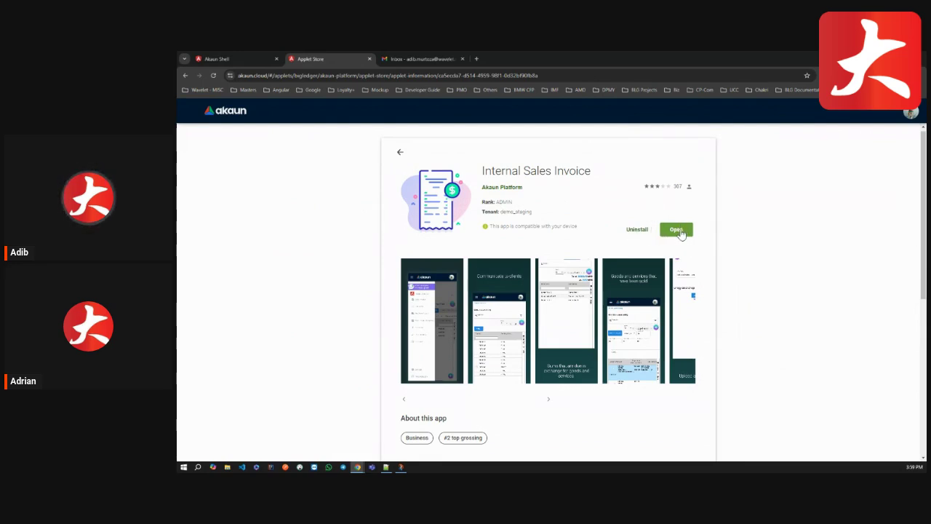
Launch the Internal Sales Invoice applet and expand its side menu
right_click(676, 232)
left_click(675, 231)
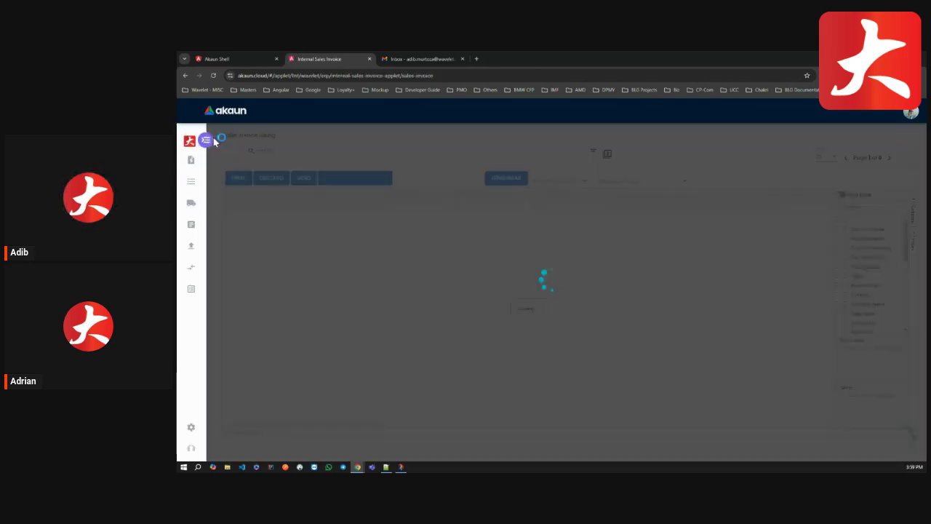
left_click(207, 140)
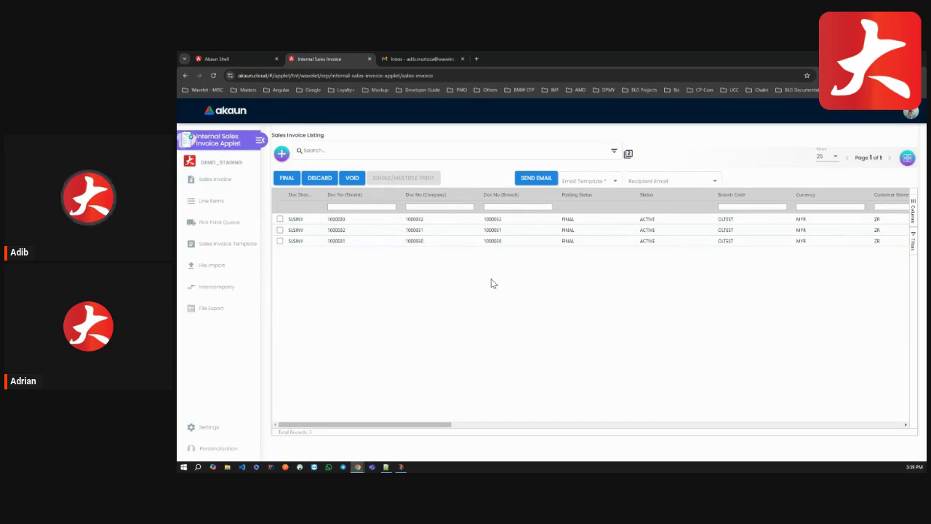
Return to the Applet Store through the launchpad and load more private catalogs to reach DemoStagingAdmin
left_click(230, 116)
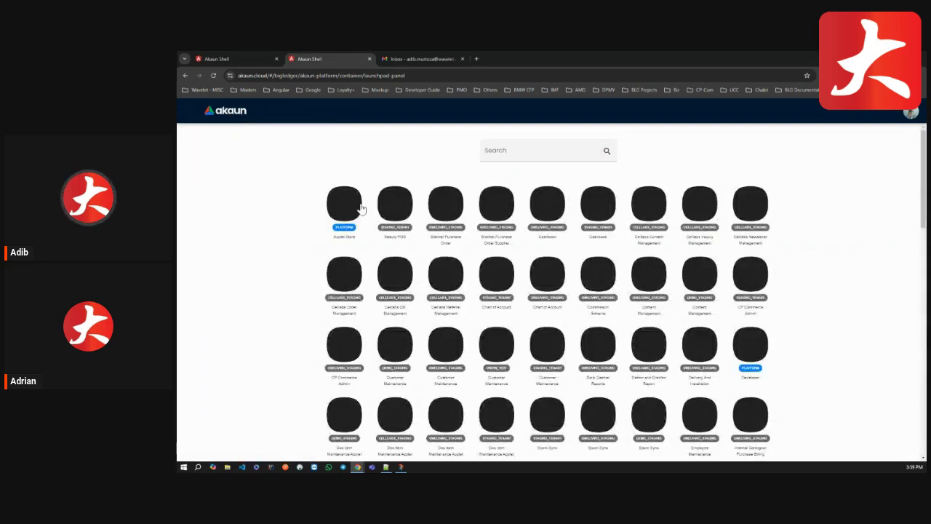
left_click(352, 212)
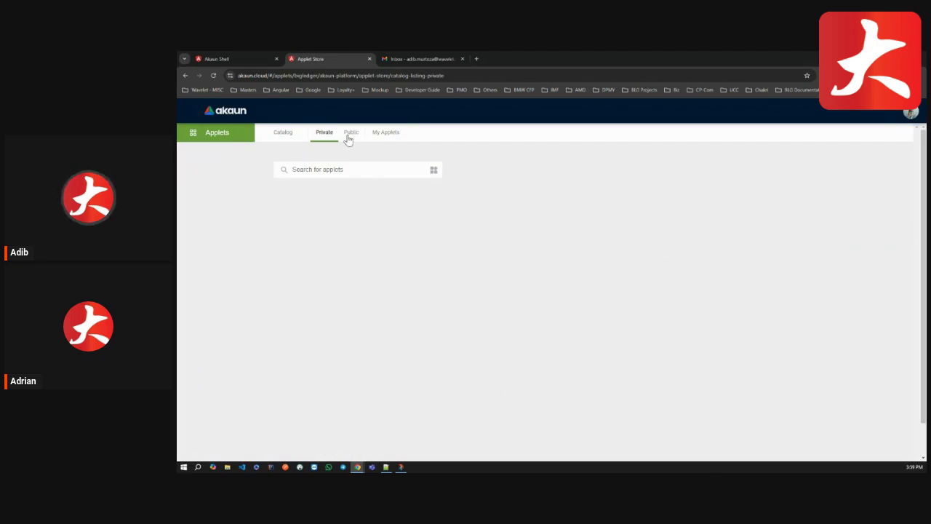
left_click(324, 136)
scroll(539, 358, "down", 6)
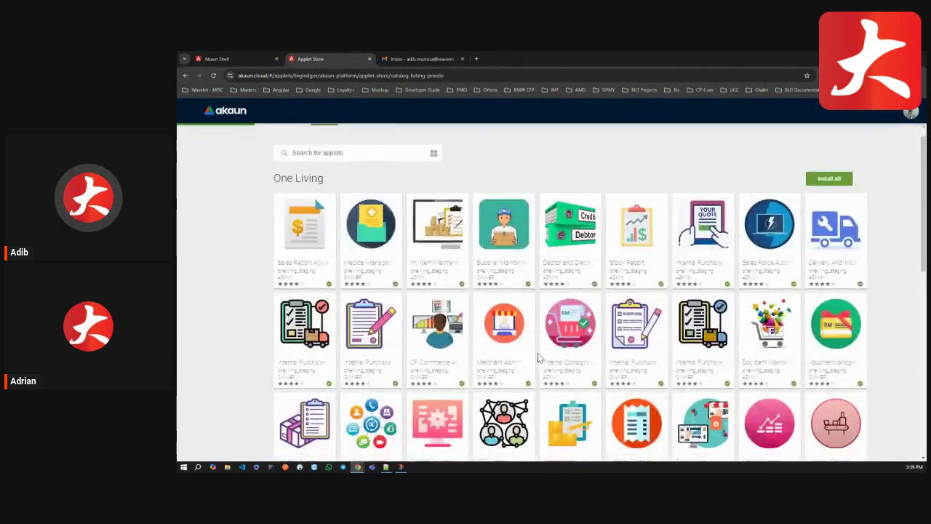
scroll(532, 362, "down", 2)
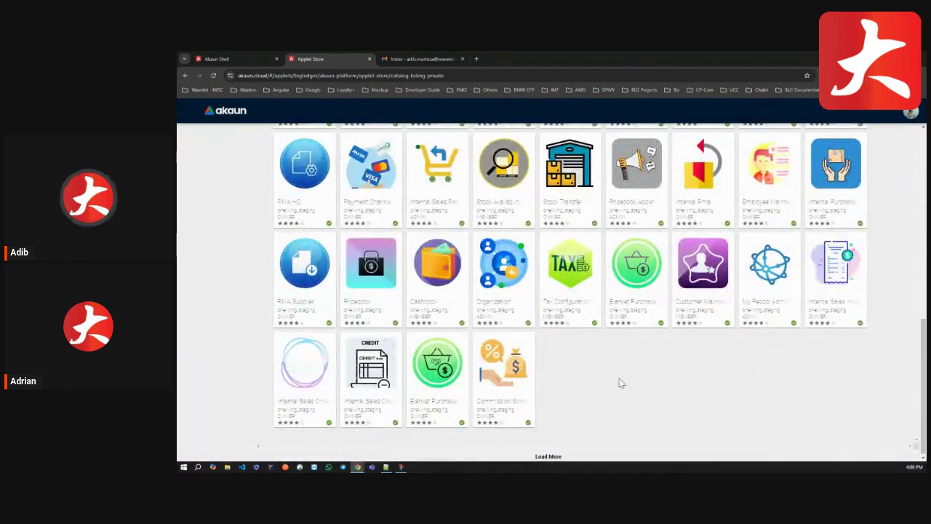
left_click(553, 459)
scroll(626, 393, "down", 5)
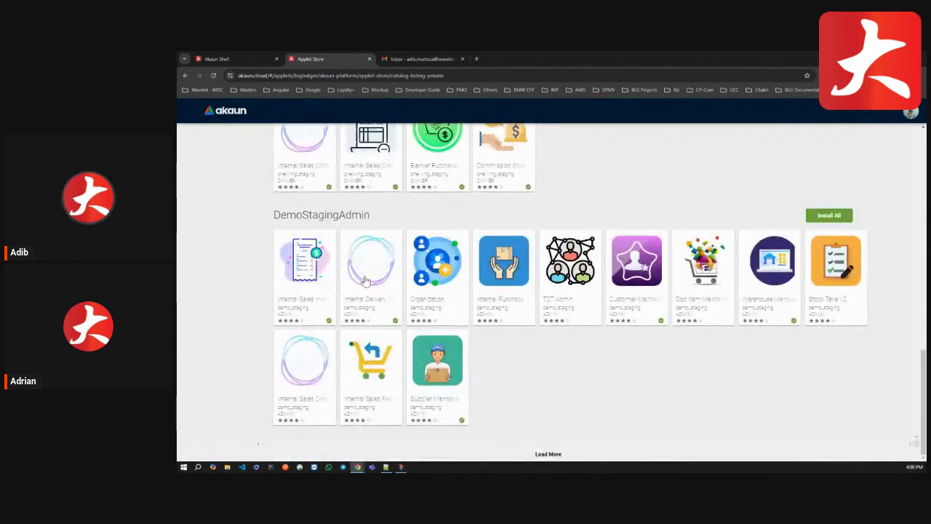
Uninstall the Internal Delivery Order applet of the DemoStagingAdmin catalog
left_click(366, 280)
scroll(554, 351, "up", 8)
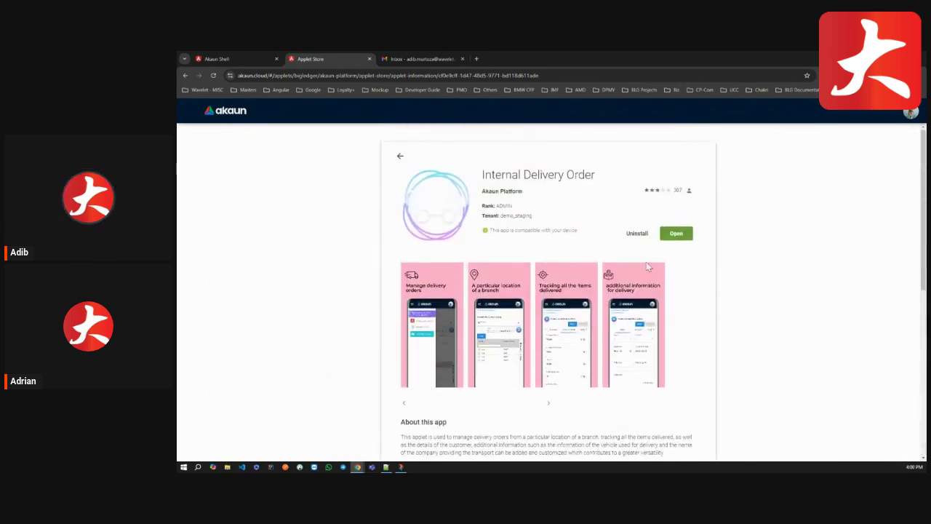
left_click(637, 239)
left_click(564, 299)
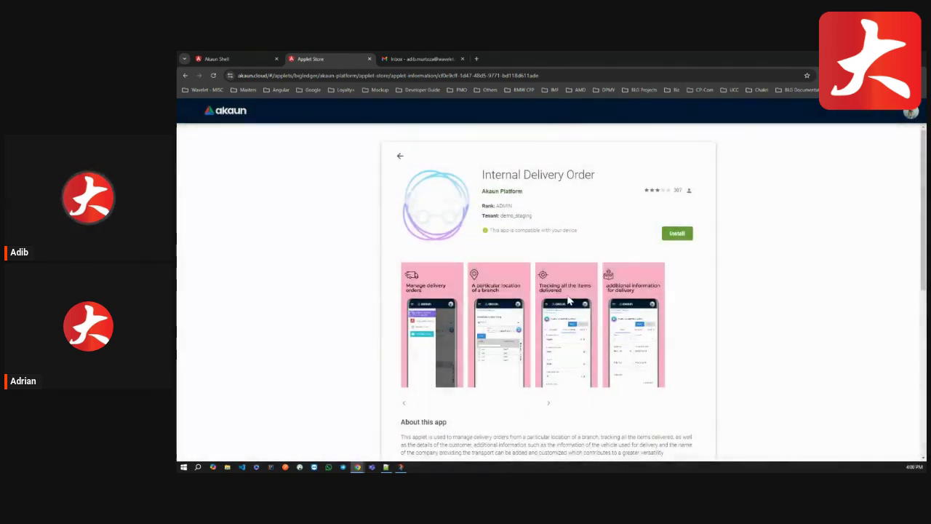
Return to the private catalogs and reopen the details page of Internal Delivery Order in DemoStagingAdmin
left_click(552, 289)
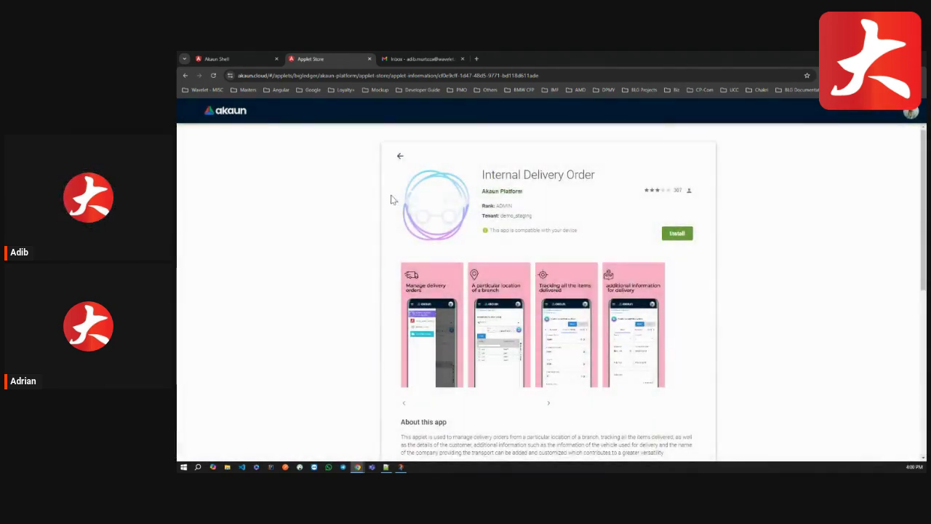
left_click(400, 160)
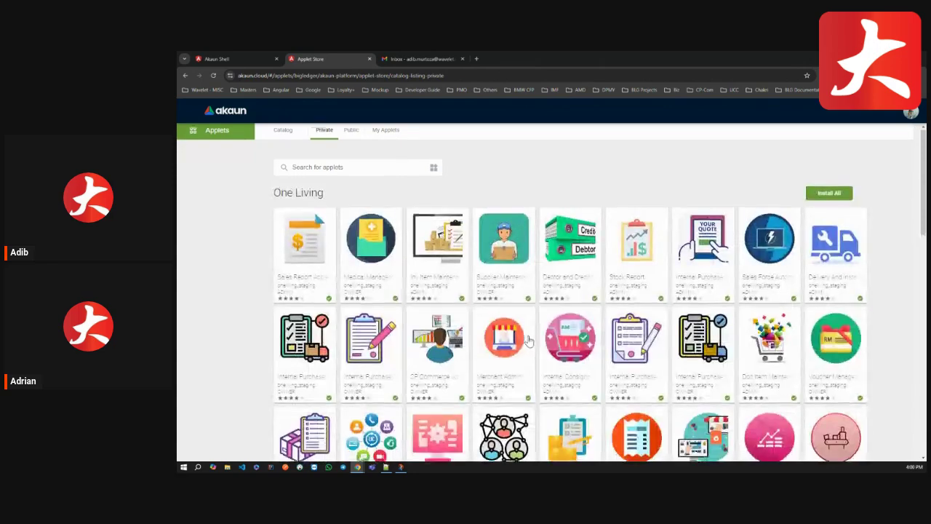
scroll(527, 357, "down", 5)
scroll(528, 360, "down", 6)
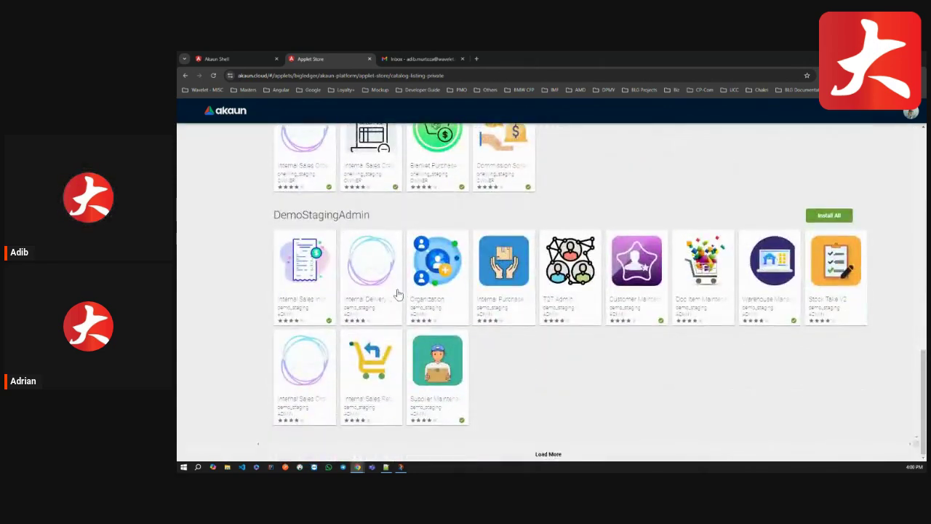
left_click(393, 291)
Examine the Internal Delivery Order details page, including its preview images, description, ratings and reviews
scroll(499, 333, "up", 1)
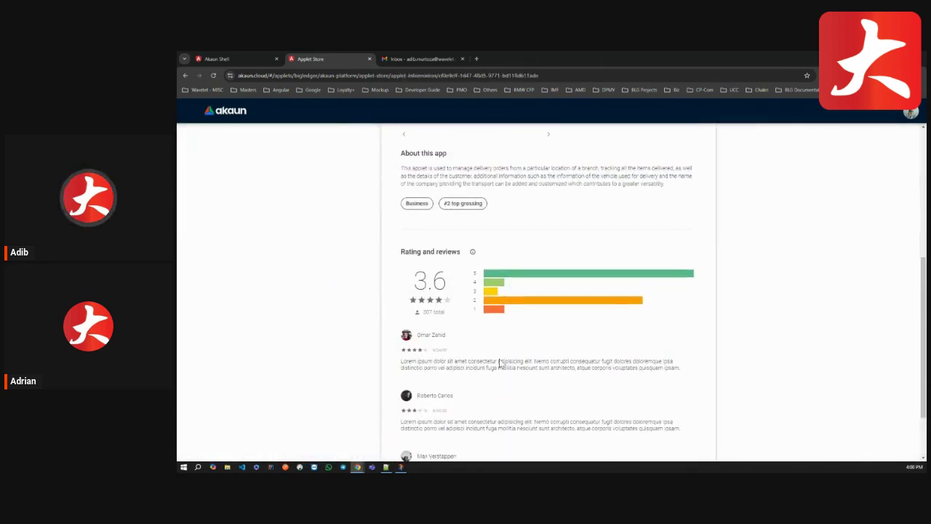
scroll(472, 334, "up", 1)
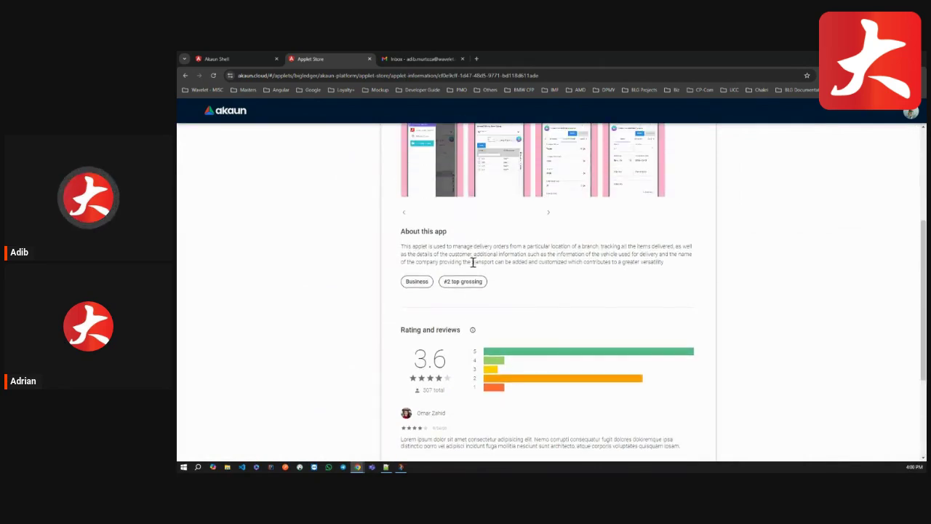
scroll(451, 359, "down", 1)
scroll(549, 389, "down", 1)
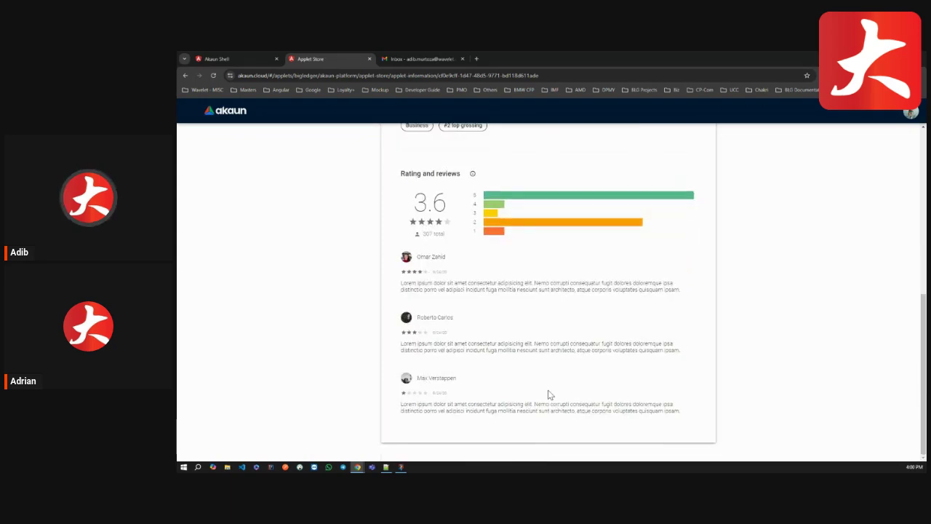
scroll(549, 402, "up", 4)
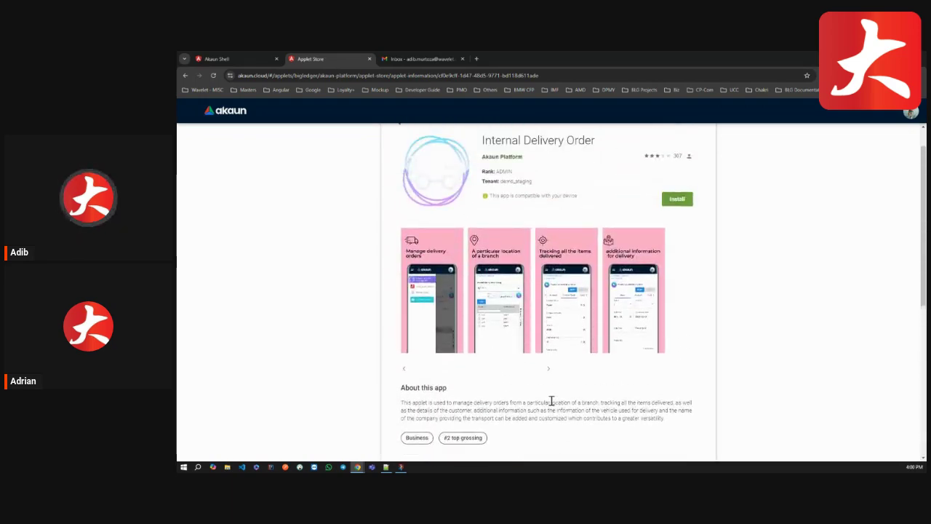
scroll(551, 401, "down", 3)
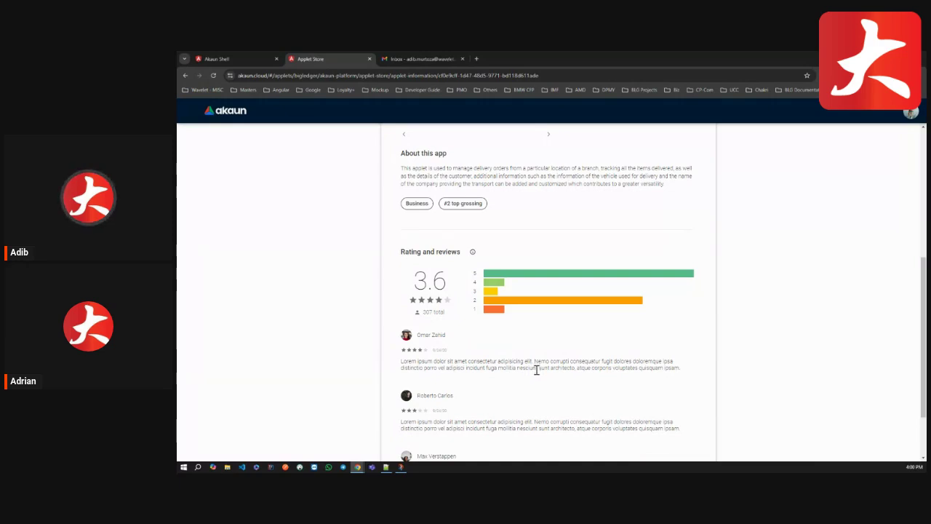
scroll(536, 369, "up", 2)
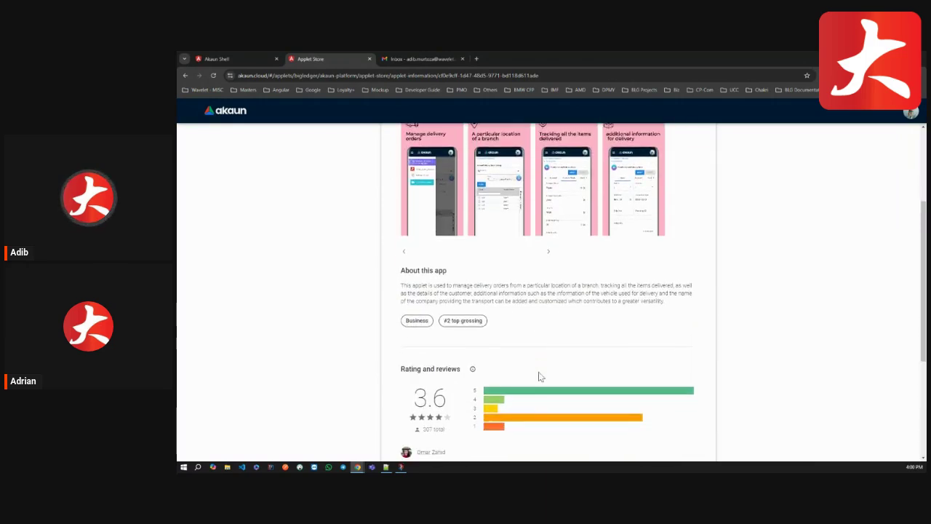
scroll(539, 384, "down", 1)
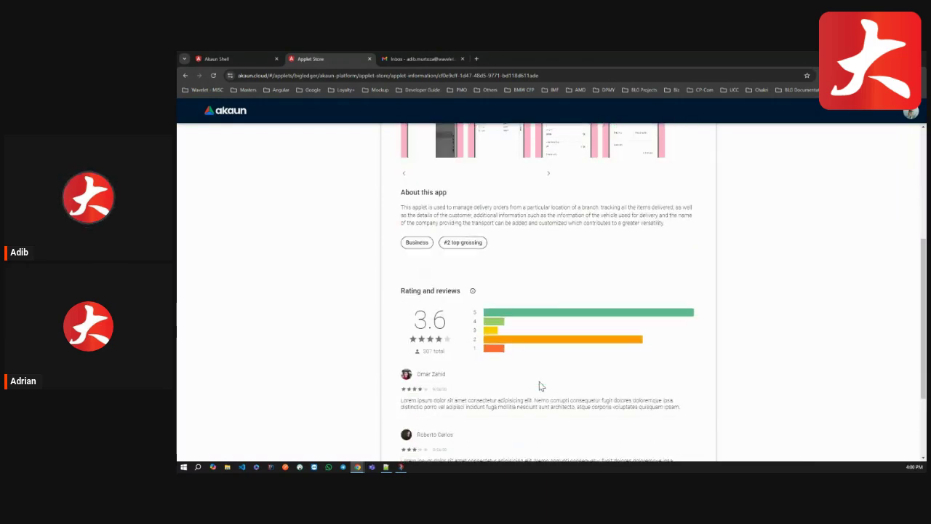
scroll(539, 385, "down", 1)
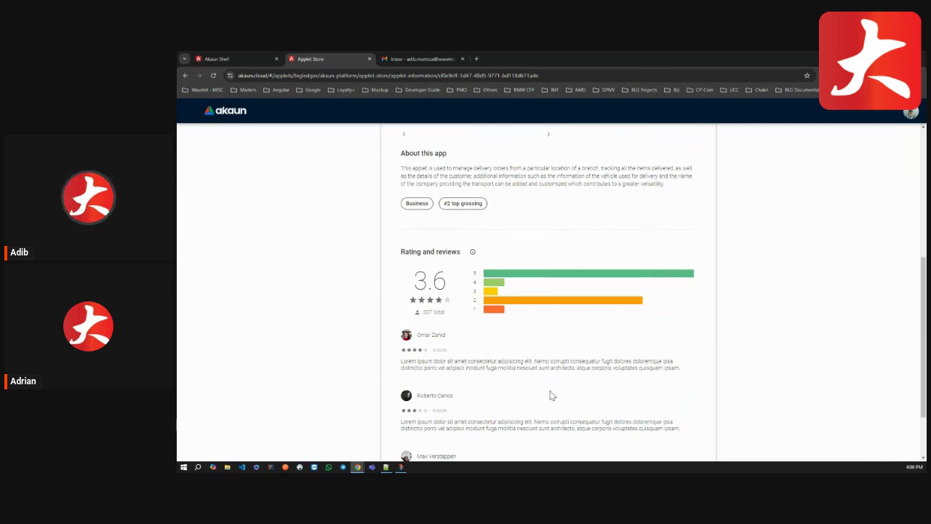
scroll(551, 395, "up", 2)
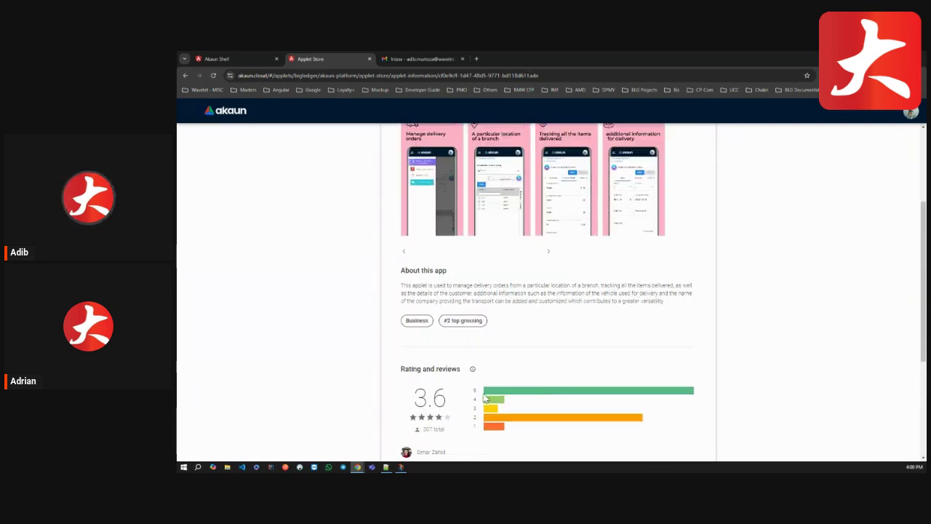
scroll(485, 398, "down", 2)
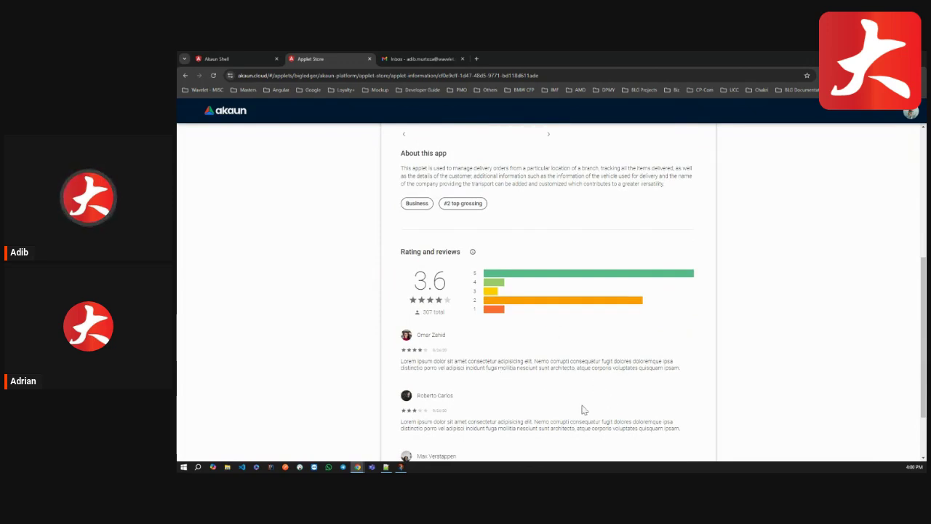
scroll(538, 370, "up", 5)
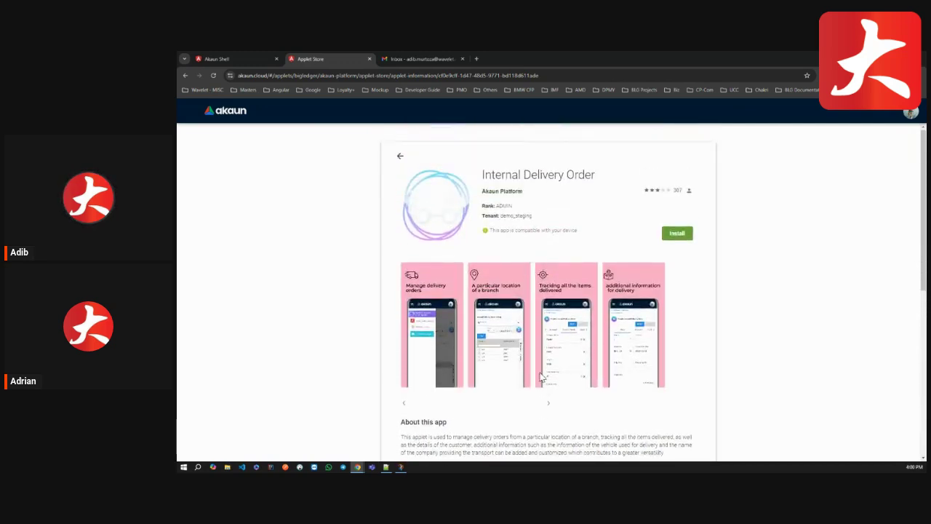
Go back to the private catalog listing and load more catalogs below DemoStagingAdmin
left_click(400, 157)
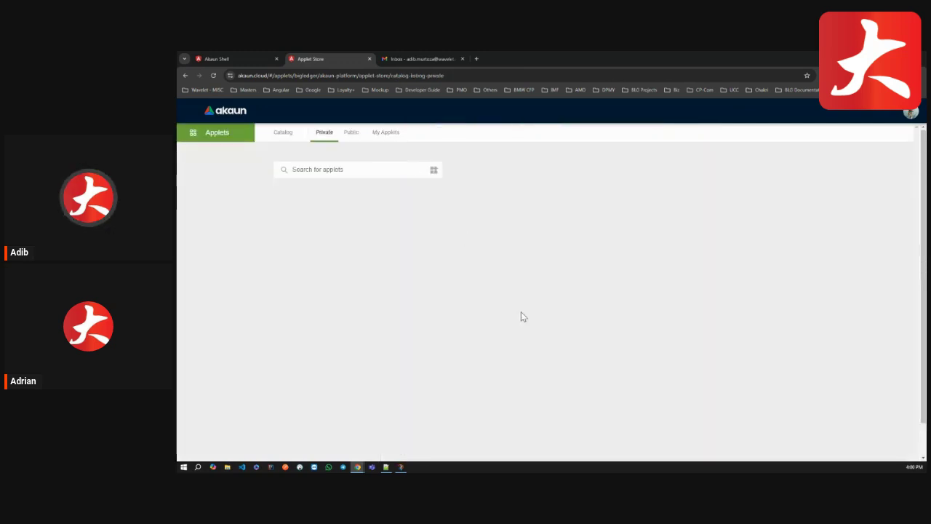
scroll(504, 313, "down", 5)
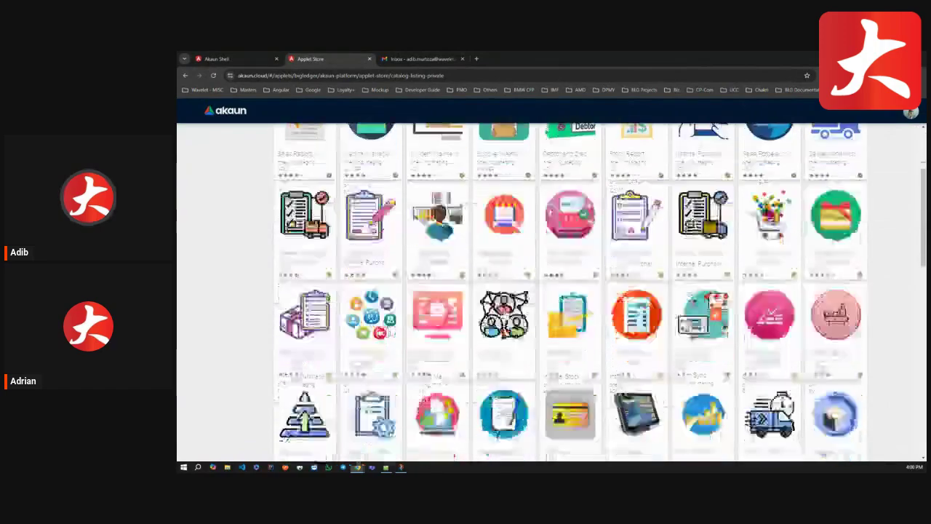
scroll(504, 313, "down", 5)
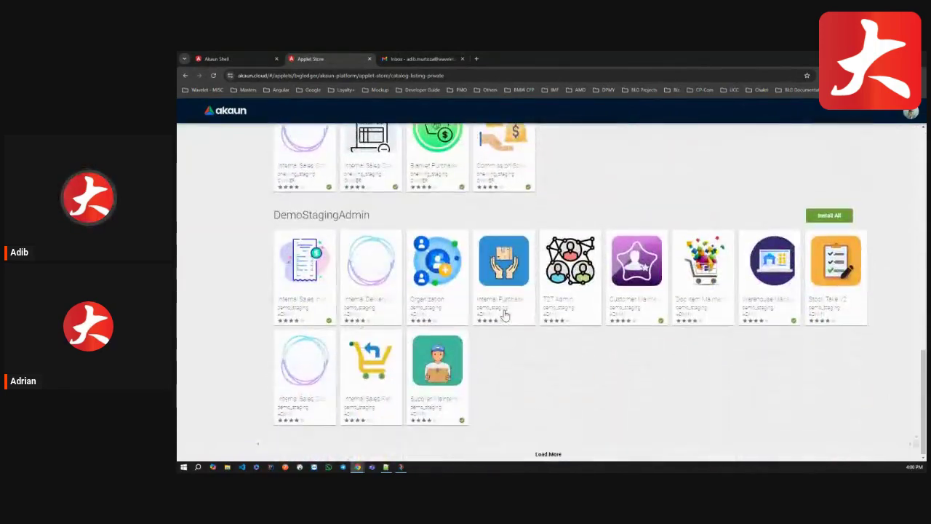
left_click(549, 453)
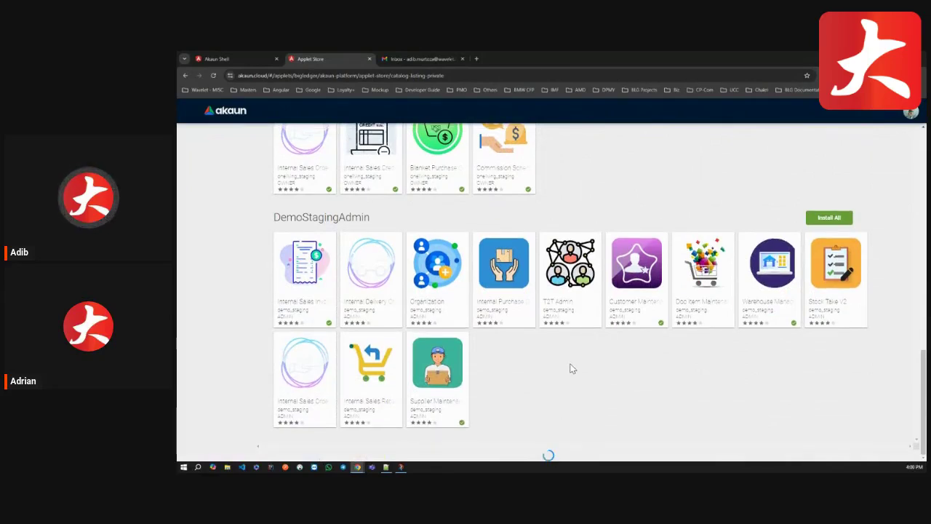
scroll(569, 361, "down", 1)
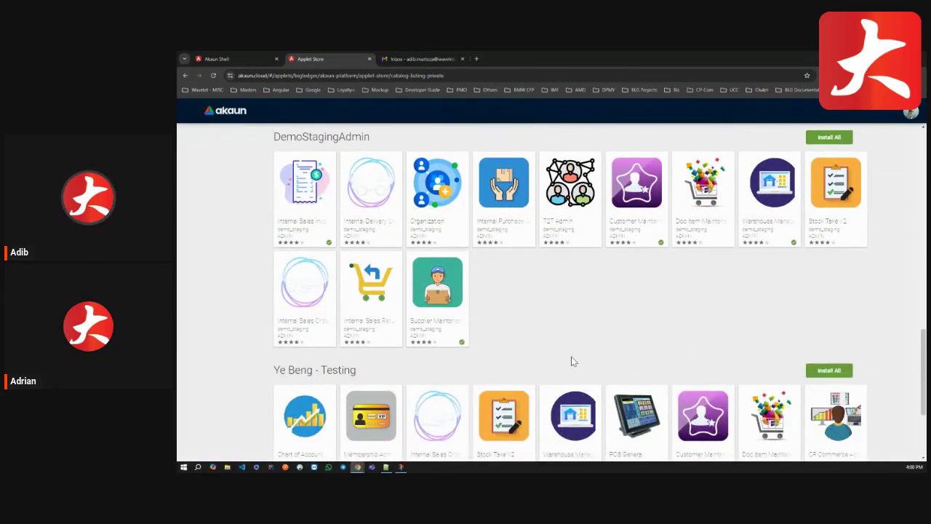
Open the T2T Admin details page from DemoStagingAdmin, install the applet and highlight its device compatibility note
scroll(571, 361, "up", 1)
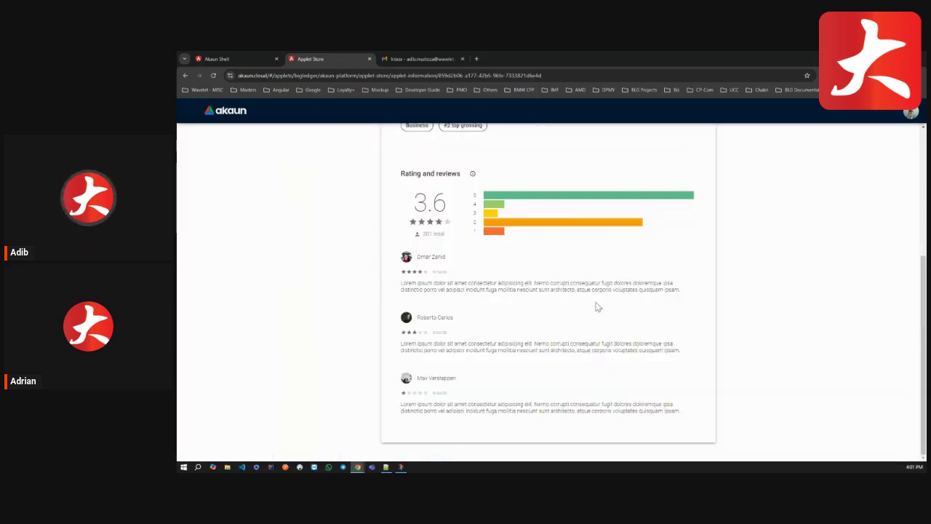
scroll(600, 312, "up", 5)
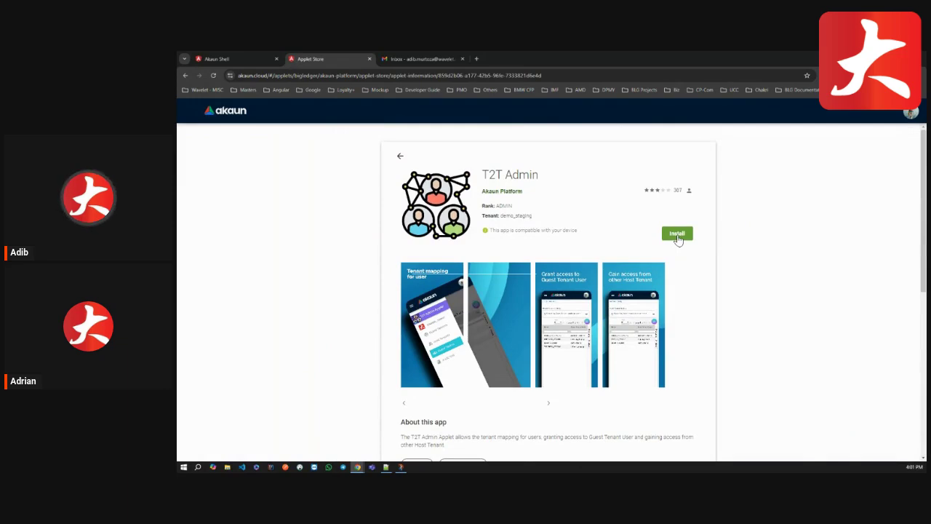
left_click(676, 234)
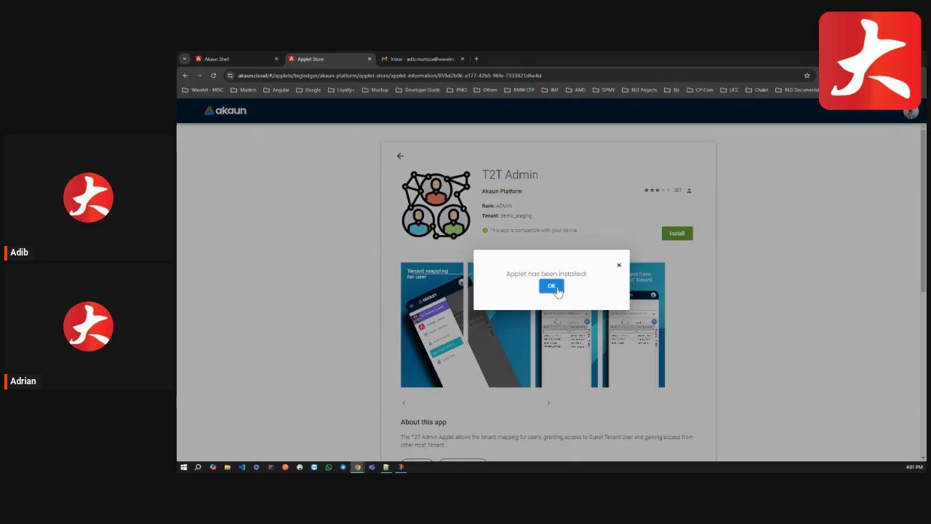
left_click(556, 288)
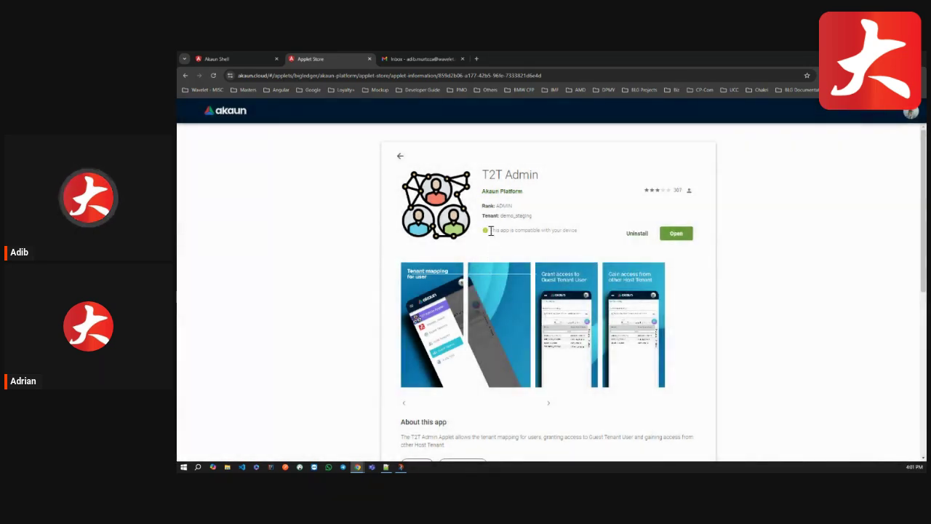
left_click_drag(491, 230, 581, 235)
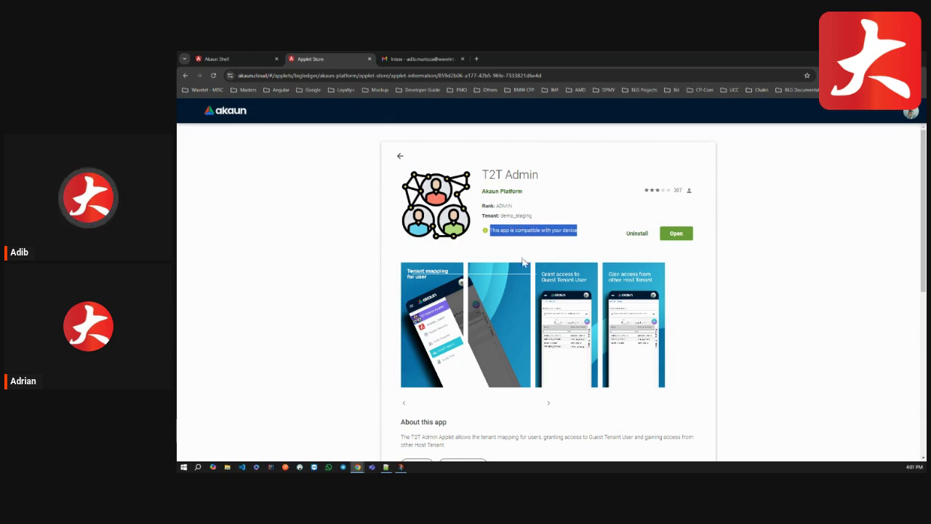
left_click(520, 246)
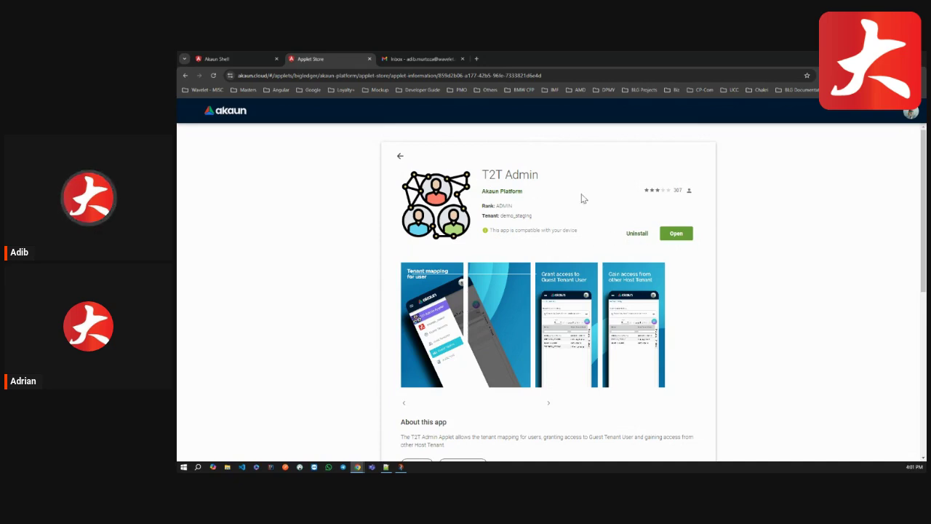
Search the launchpad for T2T and launch the T2T Admin applet of the demo_staging tenant
left_click(233, 115)
left_click(497, 152)
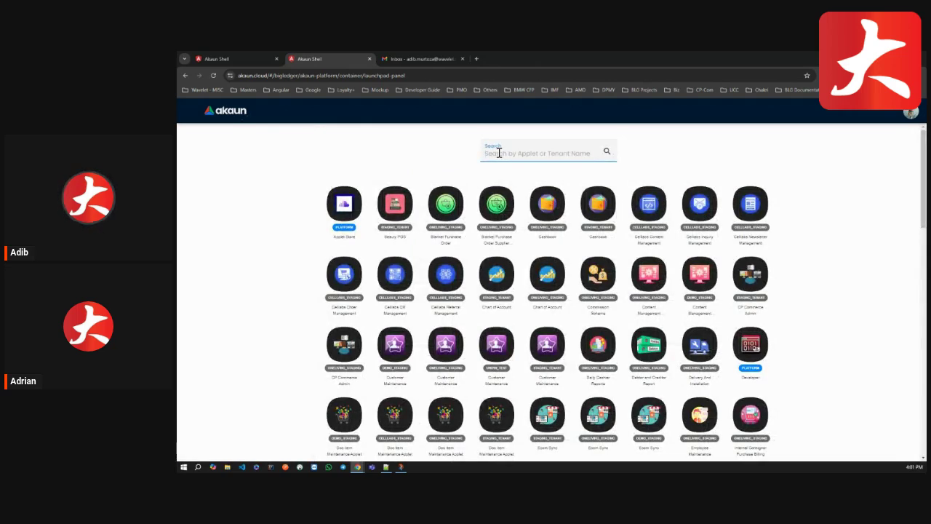
type("T2T")
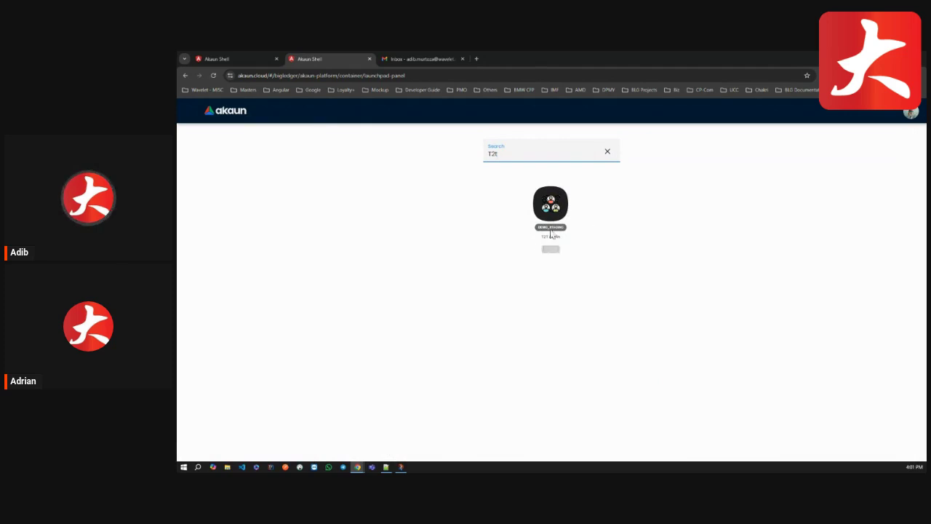
left_click(550, 204)
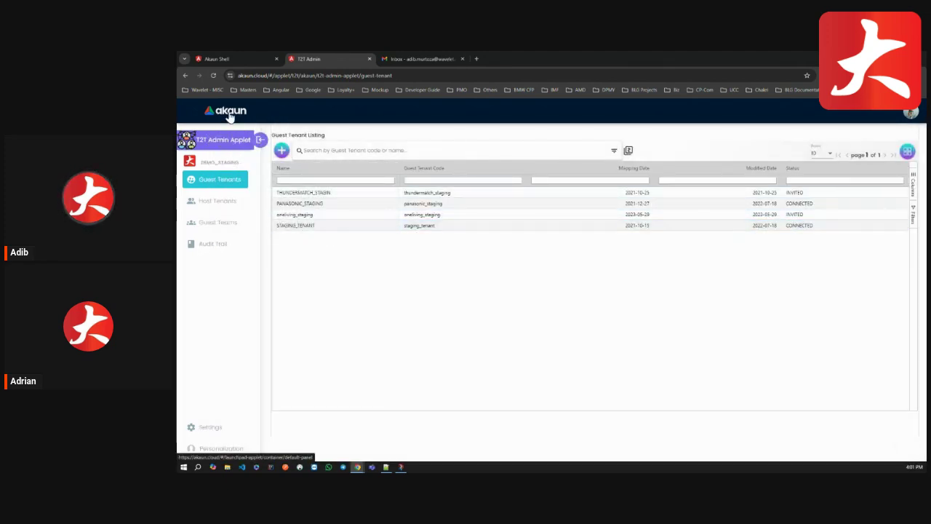
Go back to the Applet Store from T2T Admin and load more private catalogs to reach DemoStagingAdmin
left_click(229, 114)
left_click(347, 210)
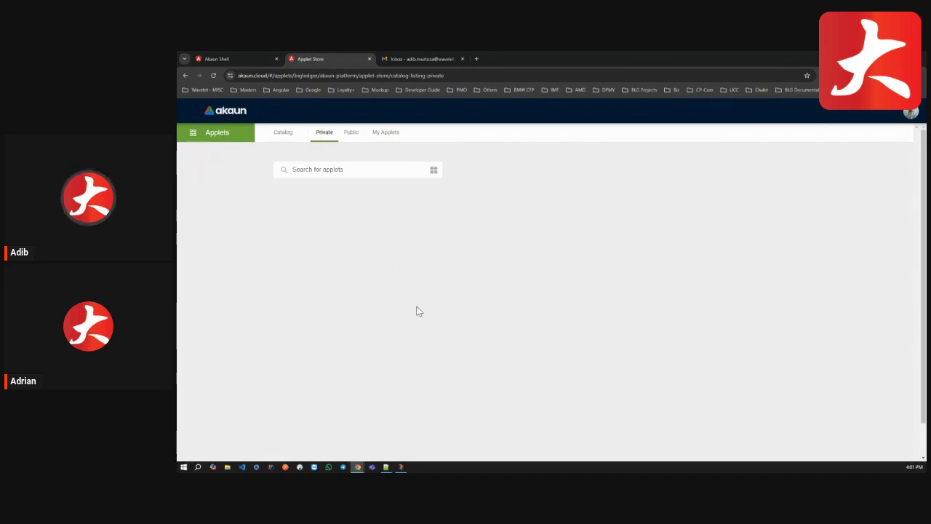
scroll(372, 278, "down", 10)
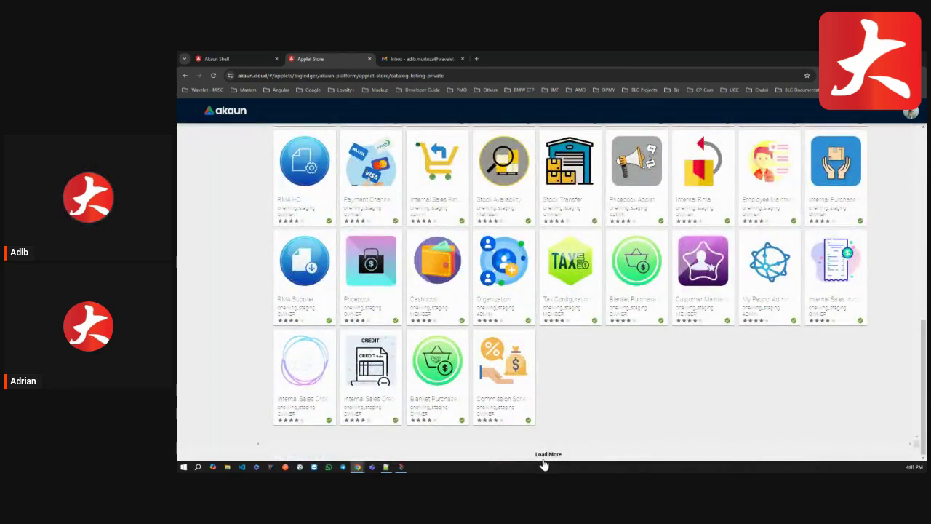
left_click(546, 453)
scroll(522, 343, "down", 3)
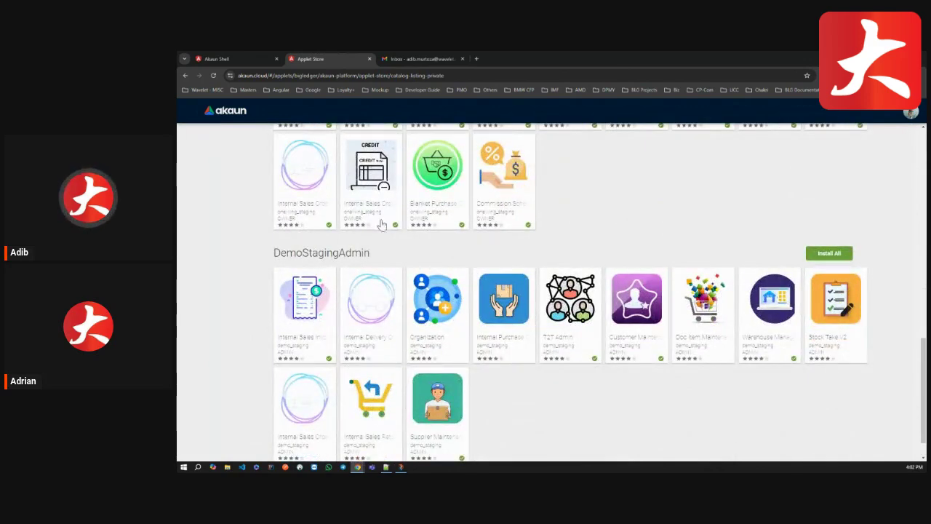
Open the T2T Admin details page in the DemoStagingAdmin catalog and uninstall the applet
left_click(570, 308)
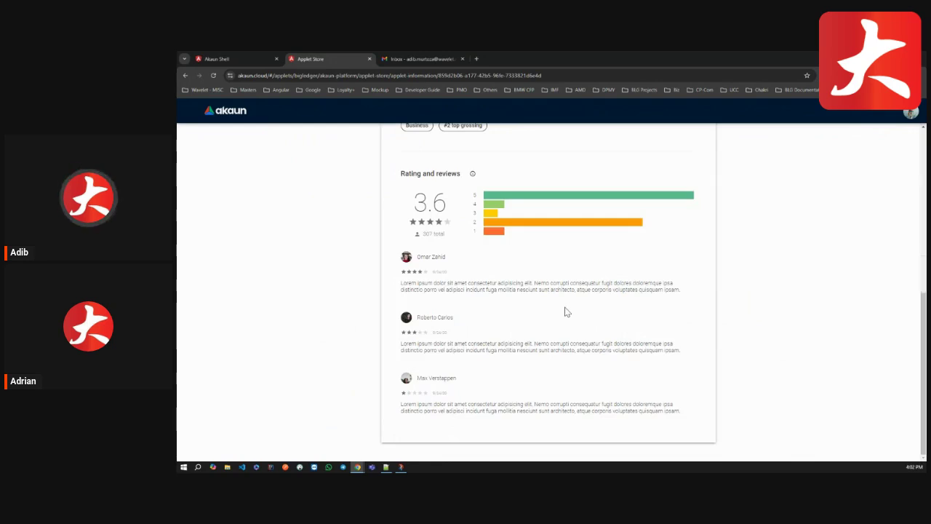
scroll(570, 309, "up", 6)
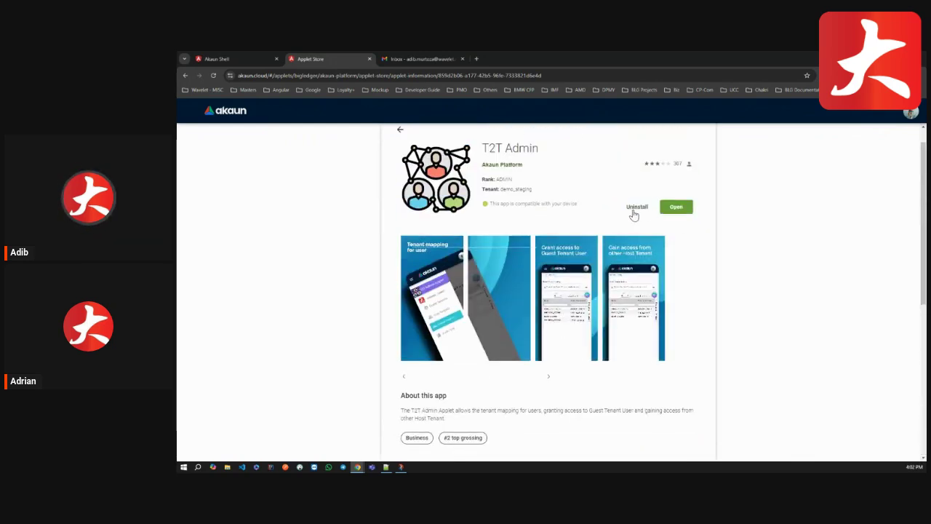
left_click(635, 209)
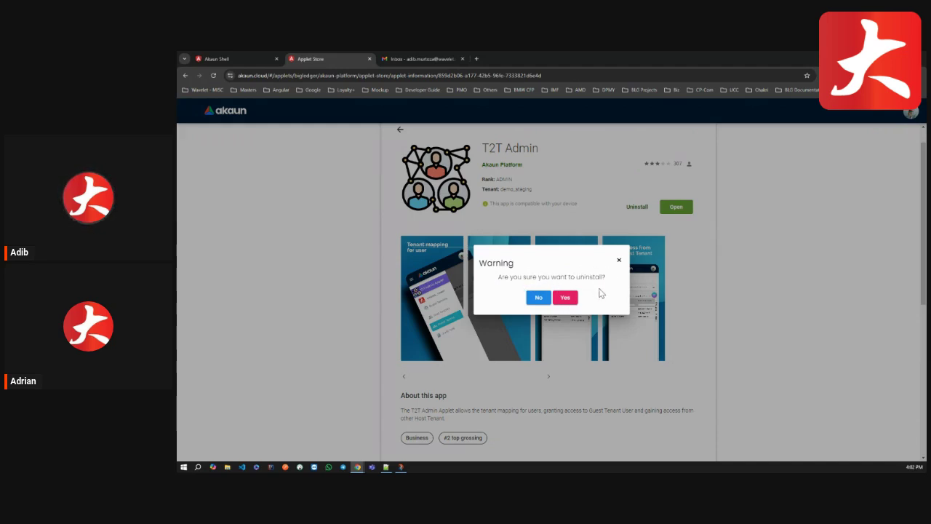
left_click(565, 295)
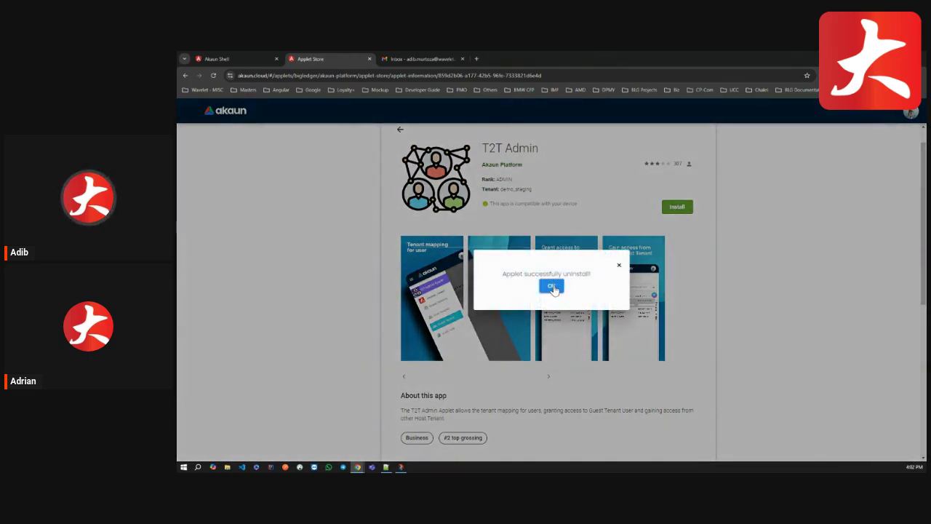
Return from the T2T Admin details page to the launchpad and check for the uninstalled applet by searching for T2t, clearing the search when done
left_click(557, 286)
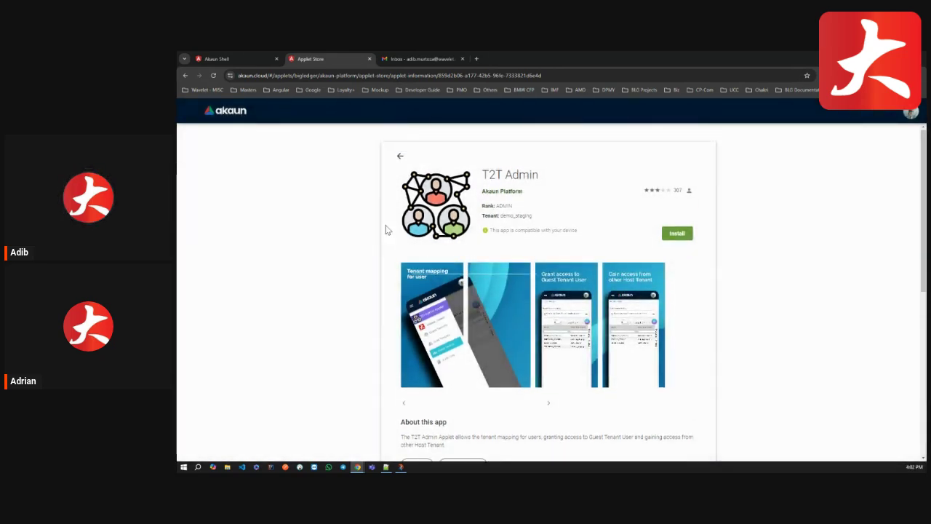
left_click(230, 118)
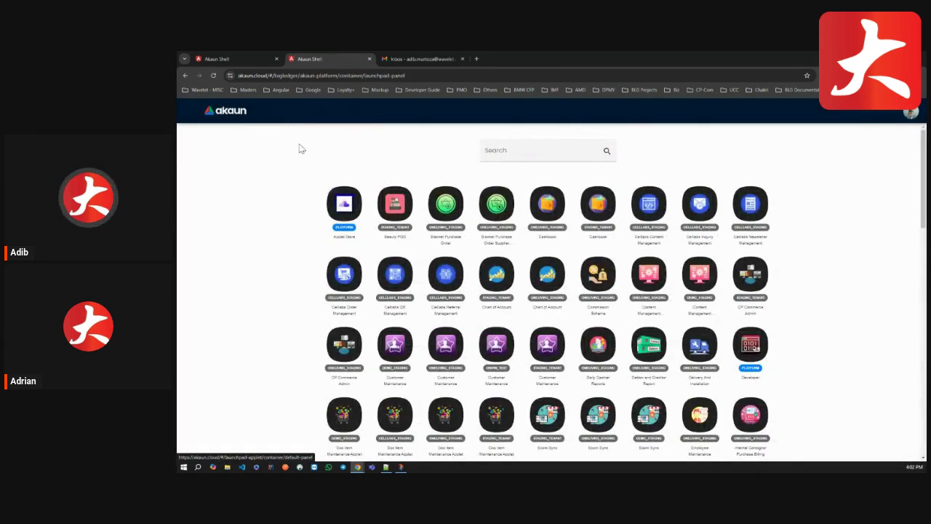
left_click(504, 153)
type("T2t")
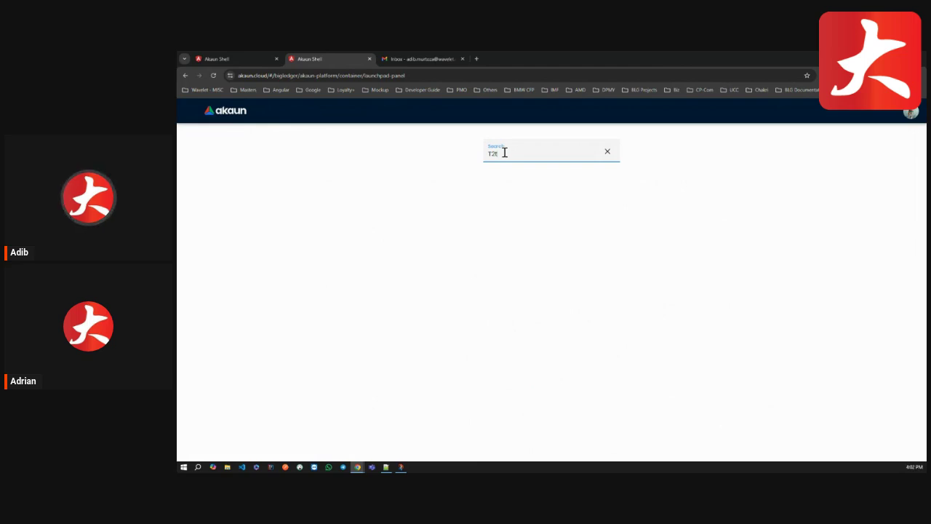
left_click(607, 151)
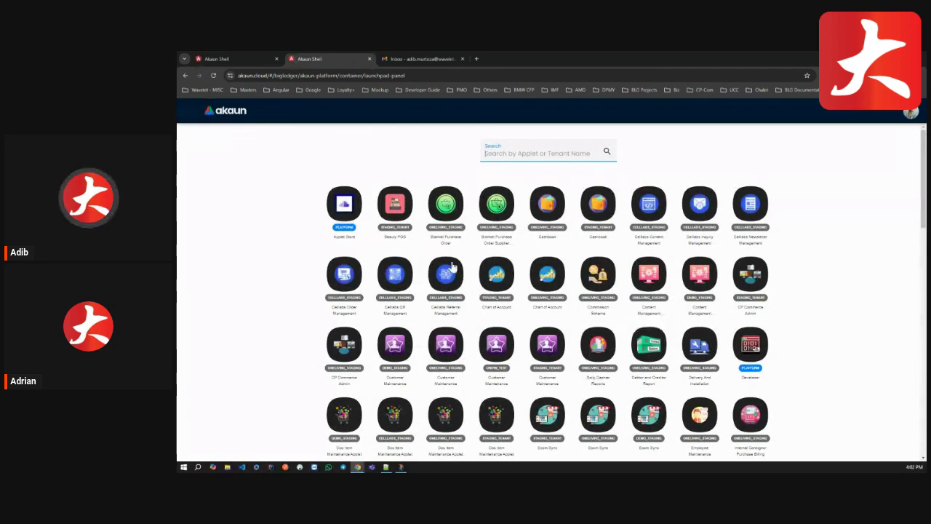
Open the Applet Store from the launchpad and browse its public catalogs, from Staging_Doc_Item down to Fin Test Public Catalog
left_click(344, 204)
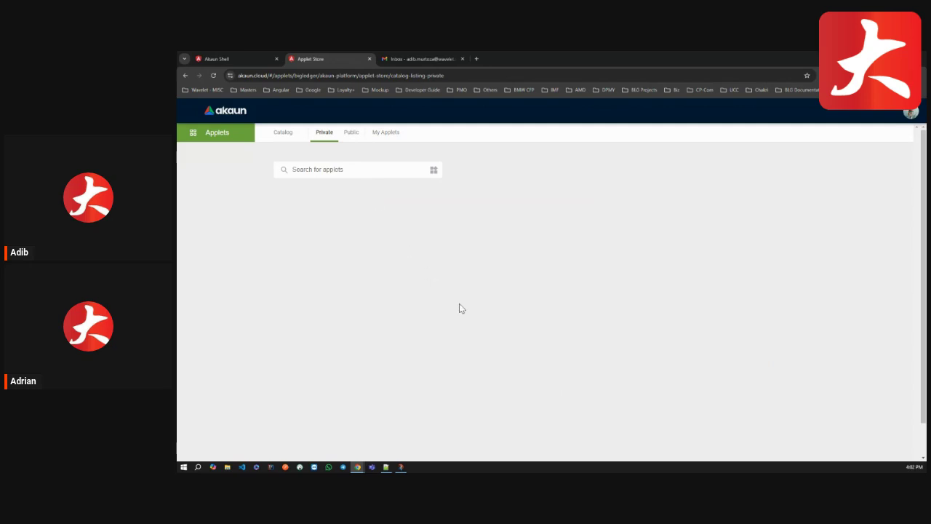
left_click(350, 135)
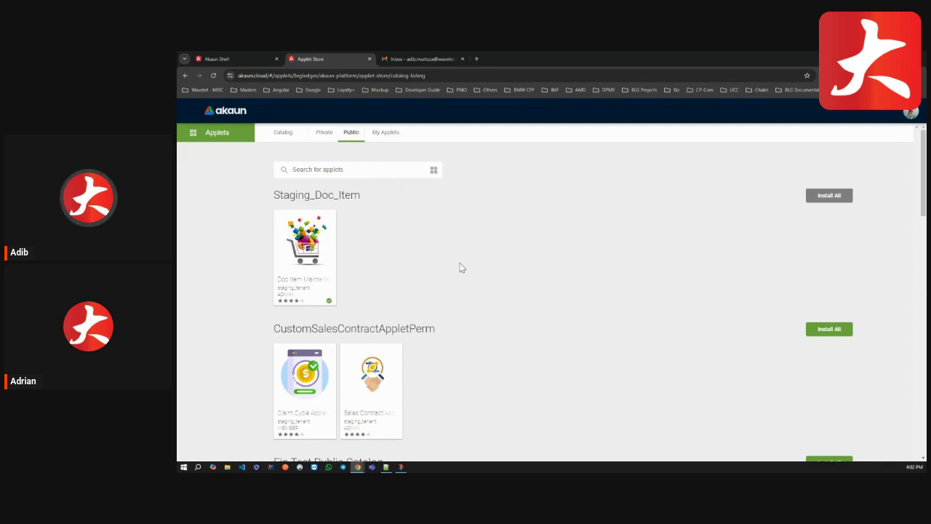
scroll(473, 284, "down", 1)
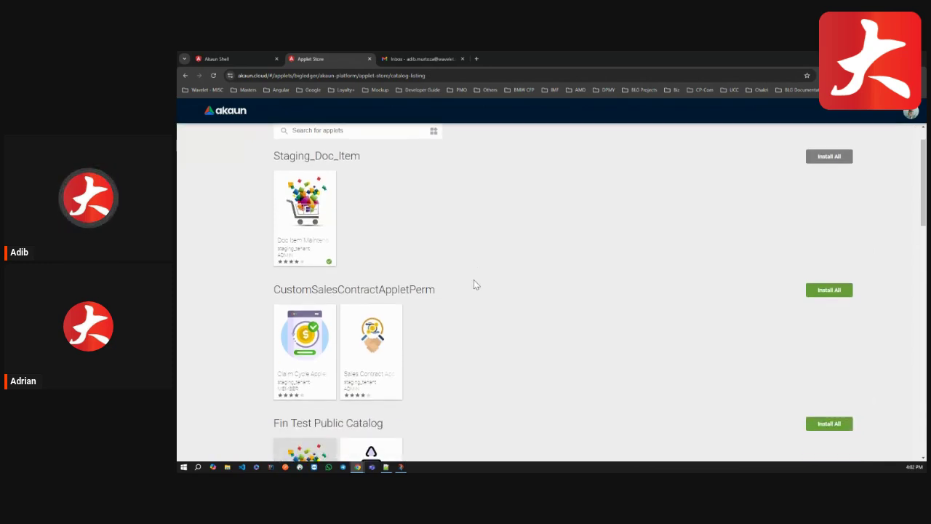
scroll(473, 285, "down", 3)
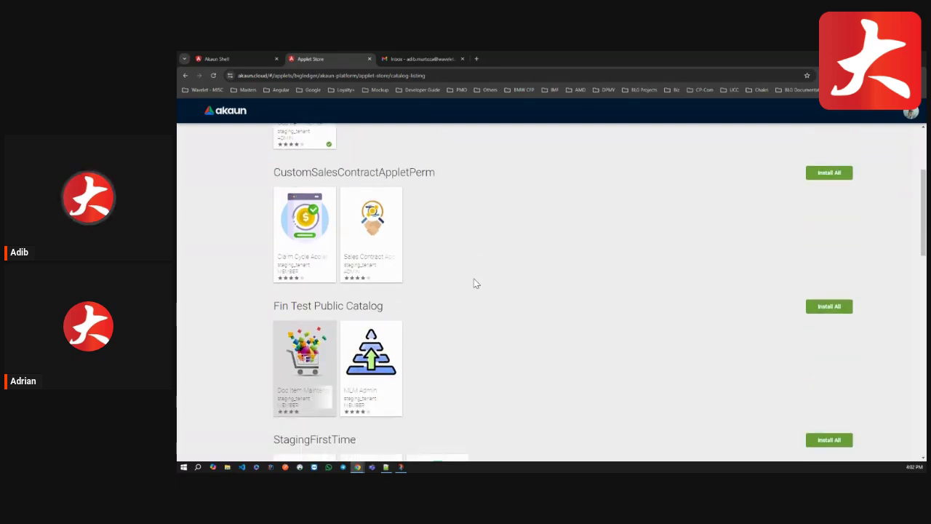
scroll(457, 301, "up", 4)
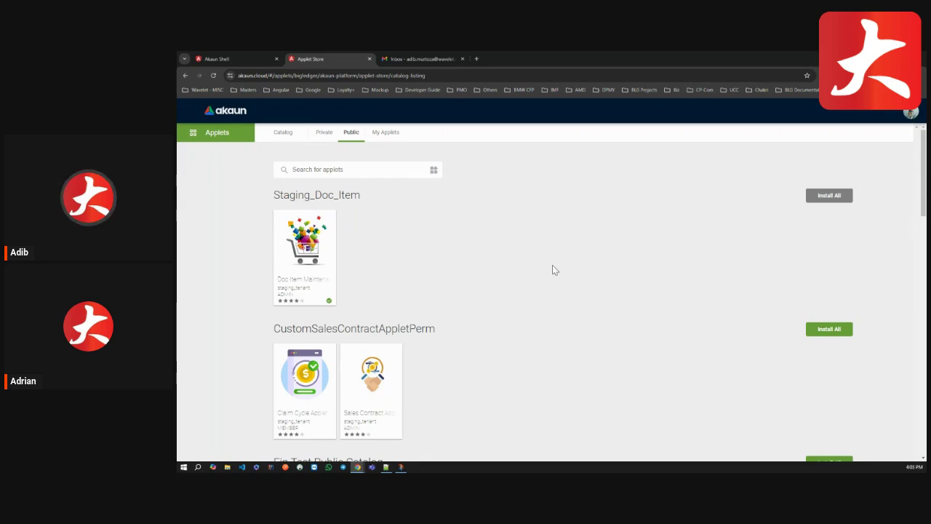
scroll(476, 290, "down", 3)
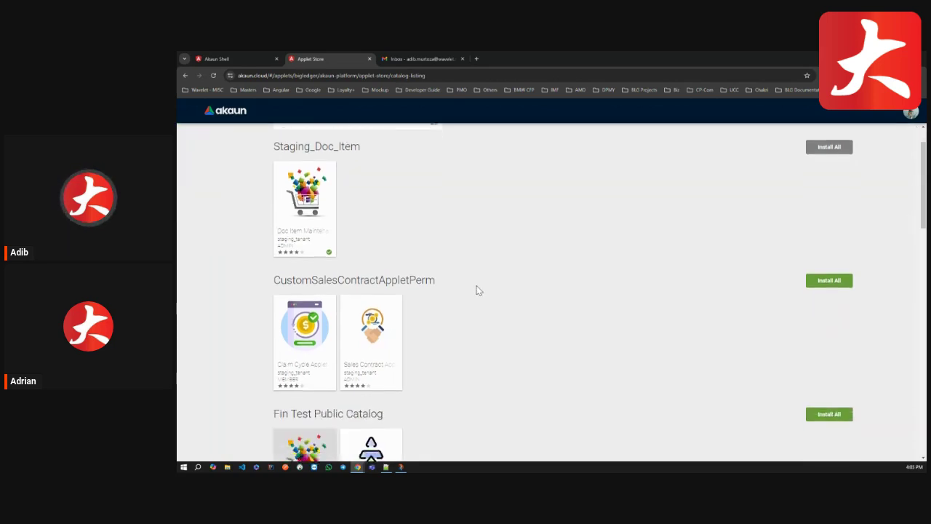
scroll(477, 290, "up", 3)
Compare the private catalog listing with the public one, ending on the private catalogs
left_click(325, 133)
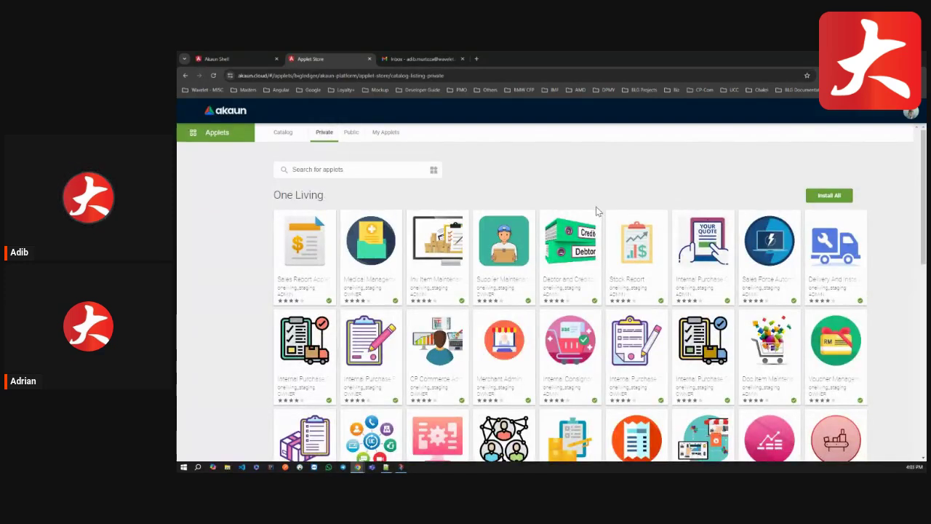
left_click(354, 137)
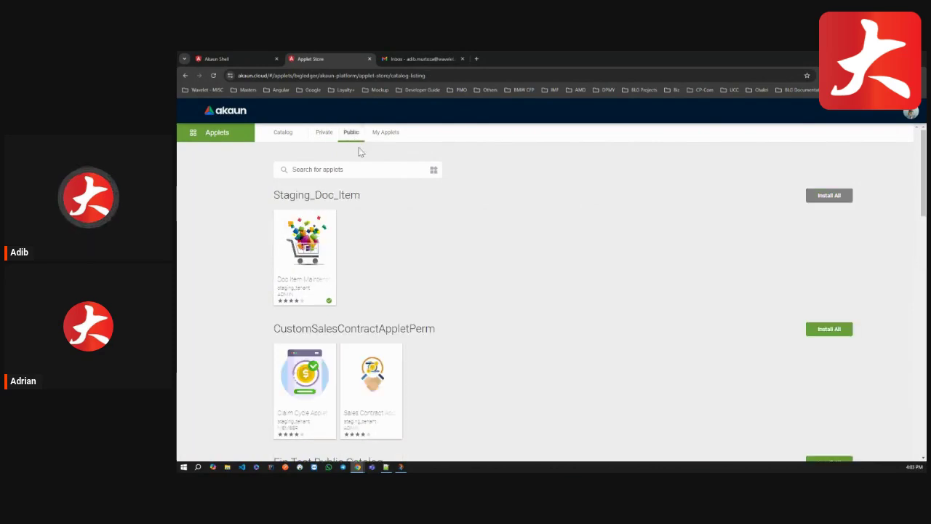
scroll(477, 276, "down", 4)
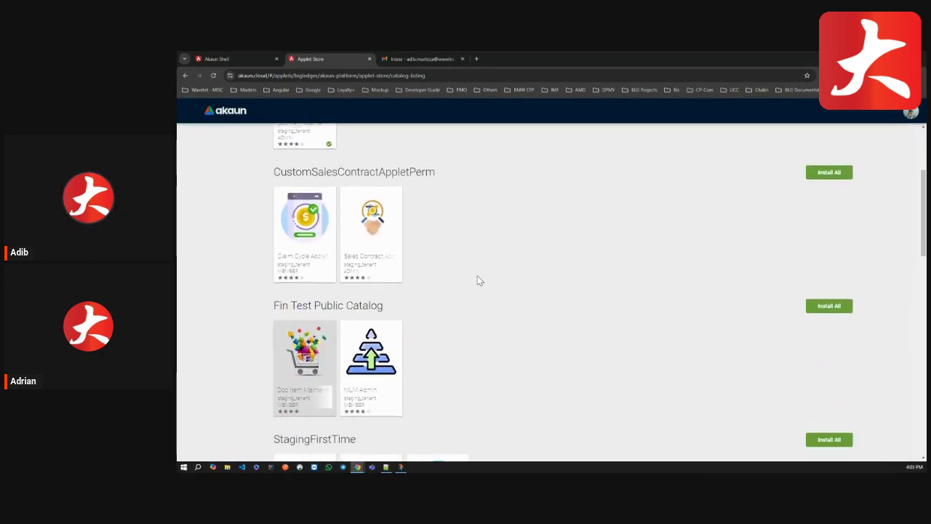
scroll(477, 276, "up", 5)
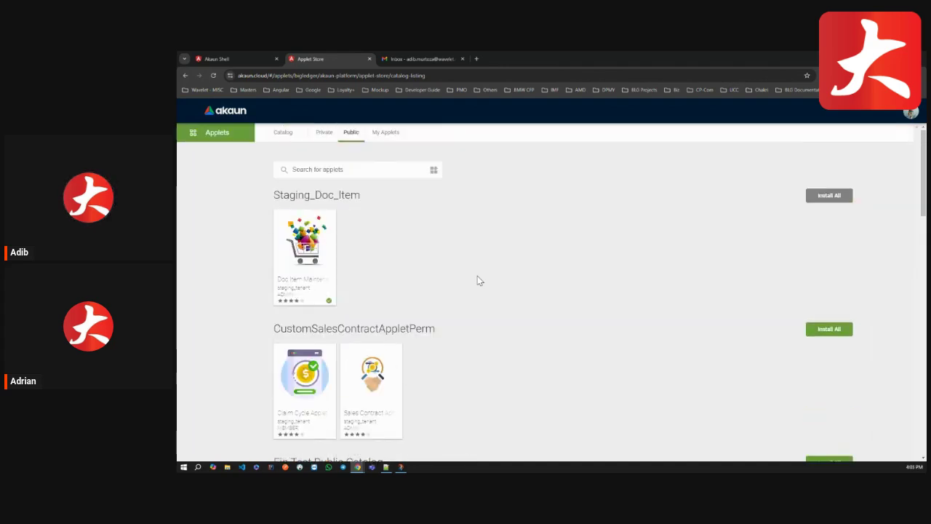
left_click(324, 138)
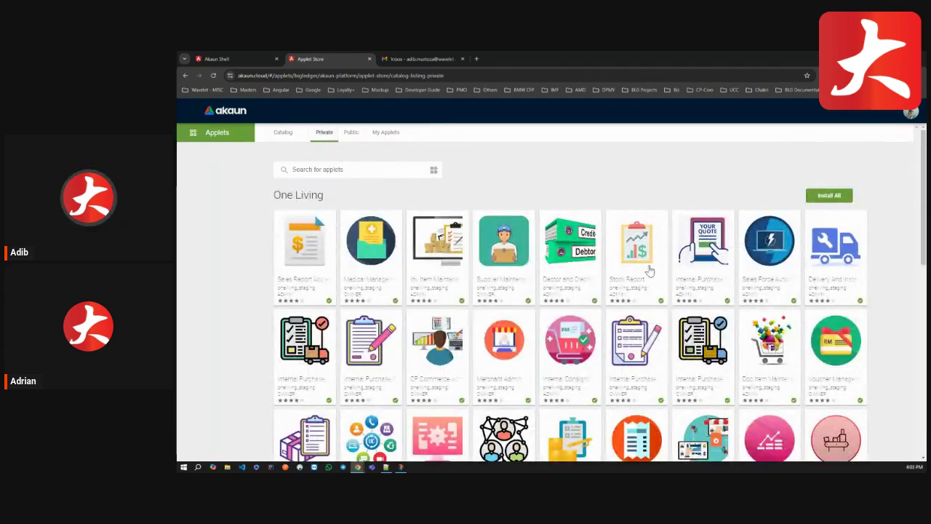